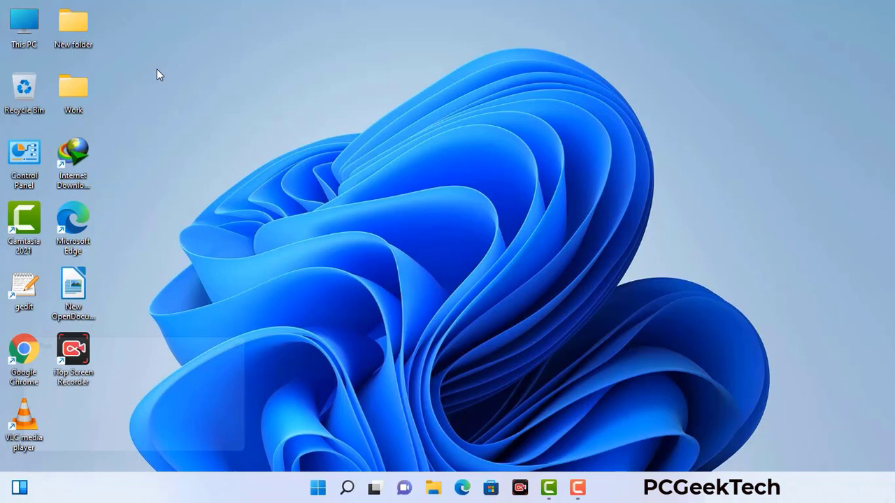
- Run msconfig and apply Safe boot with the Network option on the Boot tab
key("super+r")
left_click_drag(153, 341, 394, 110)
left_click(358, 175)
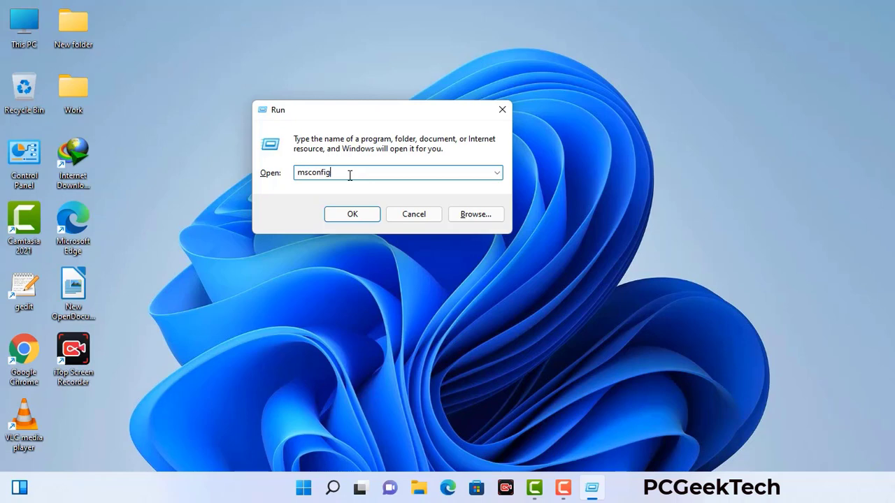
left_click(345, 218)
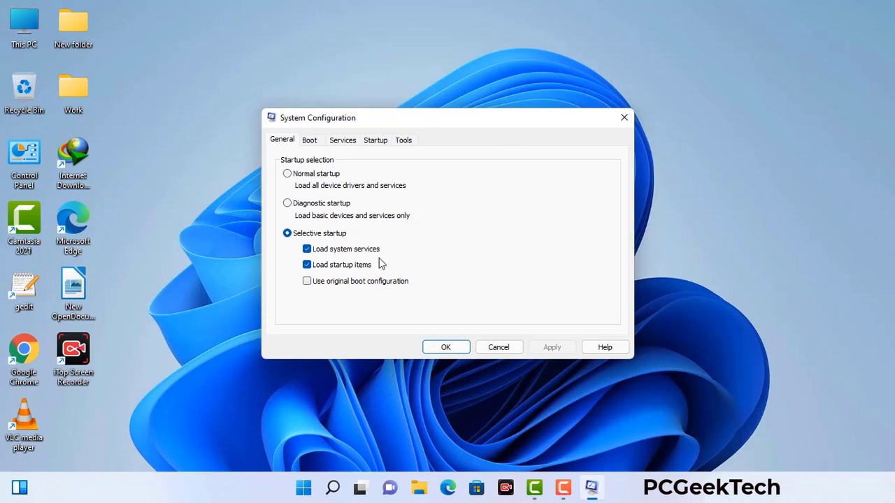
left_click(311, 141)
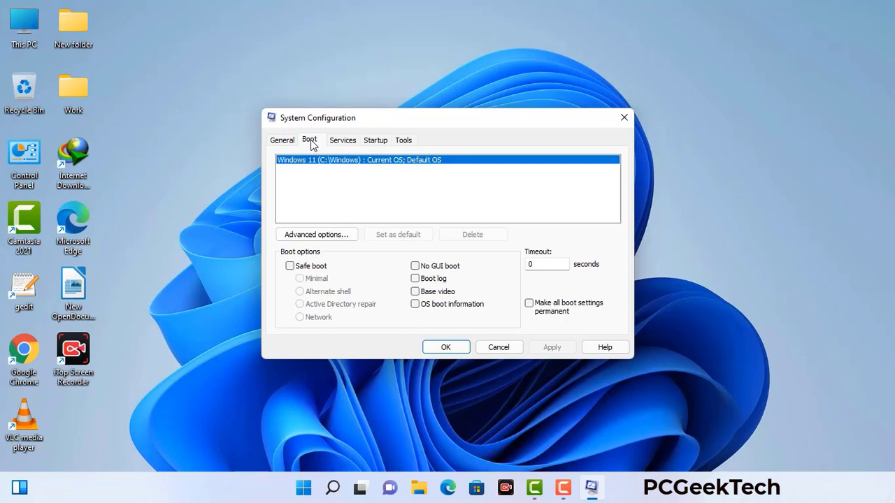
left_click(290, 267)
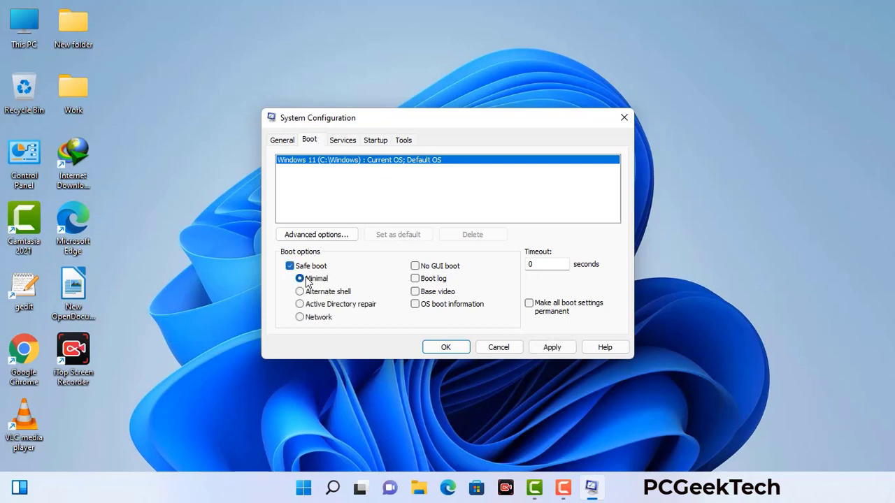
left_click(318, 318)
left_click(552, 348)
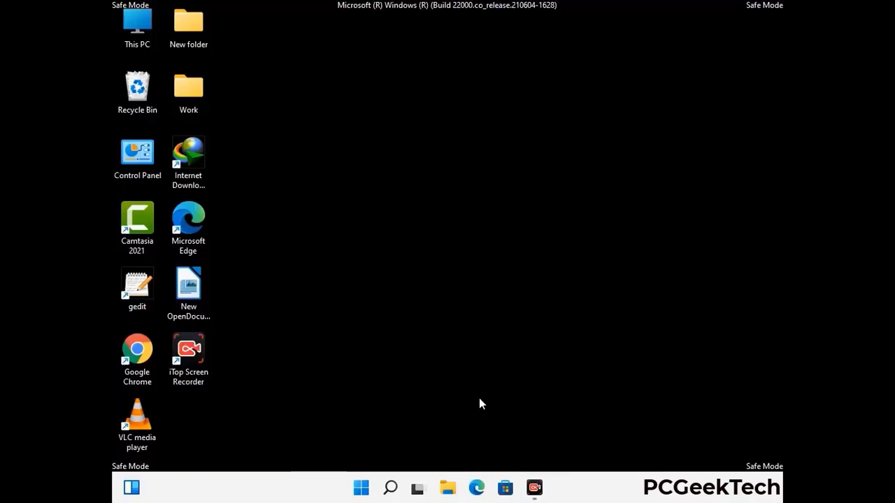
- Enable 'Show hidden files, folders, and drives' in File Explorer Options, then close Control Panel
double_click(138, 165)
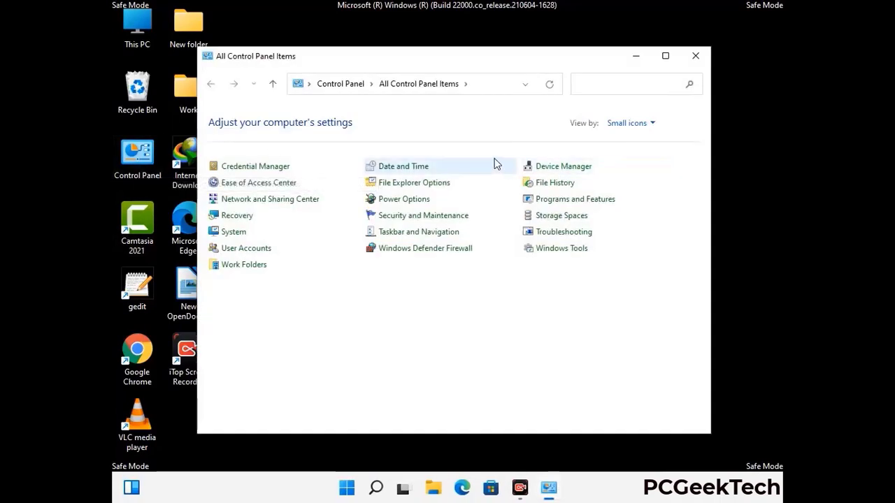
left_click(432, 187)
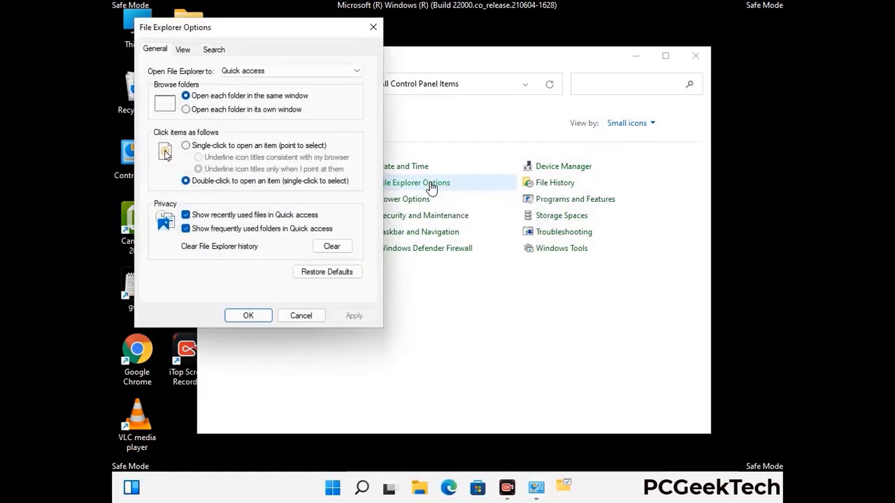
left_click(183, 50)
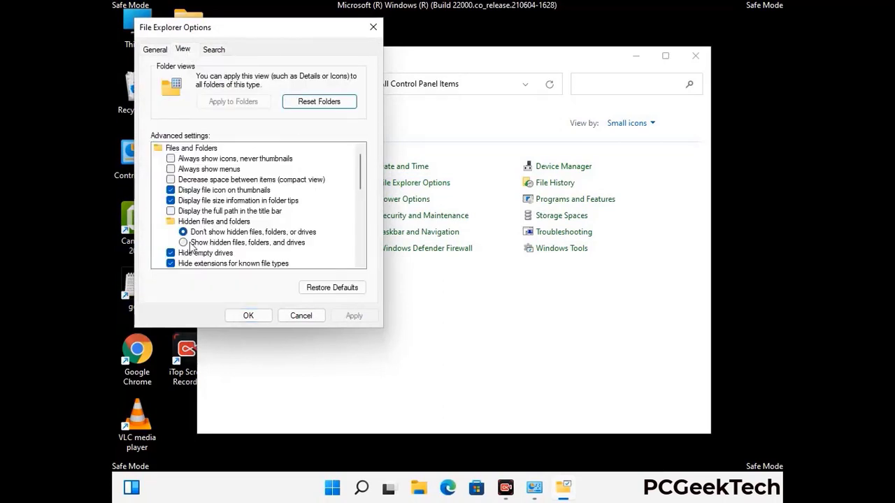
left_click(183, 242)
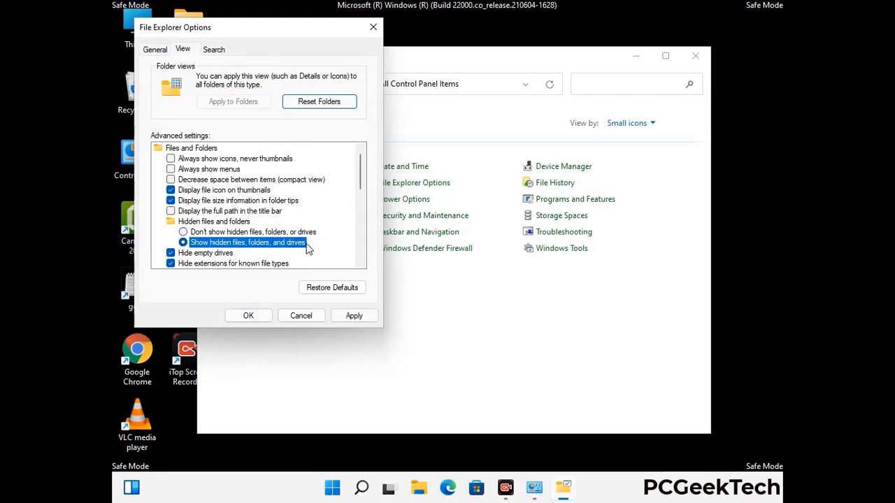
left_click(354, 316)
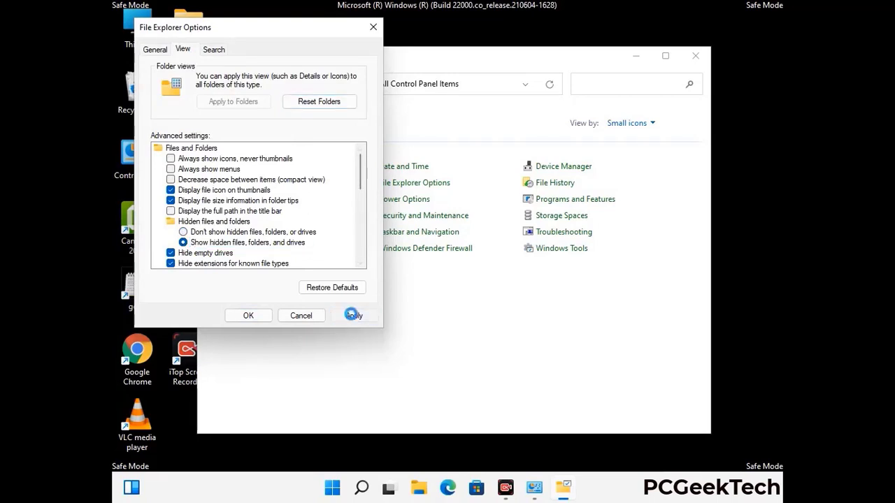
left_click(238, 316)
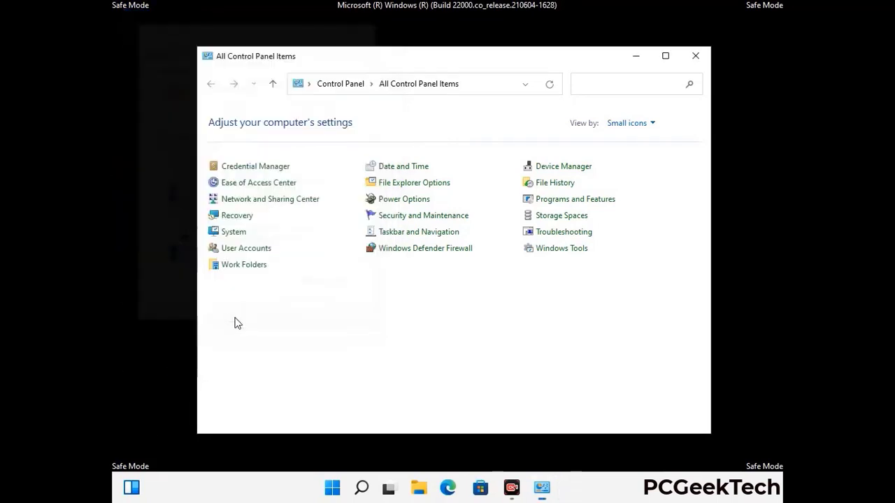
left_click(695, 56)
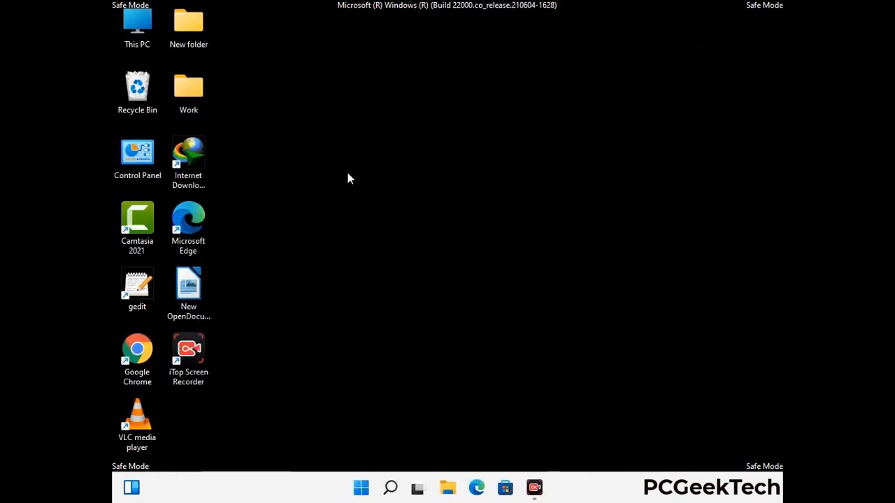
- Browse from This PC to C:\Windows\System32\drivers\etc
double_click(133, 44)
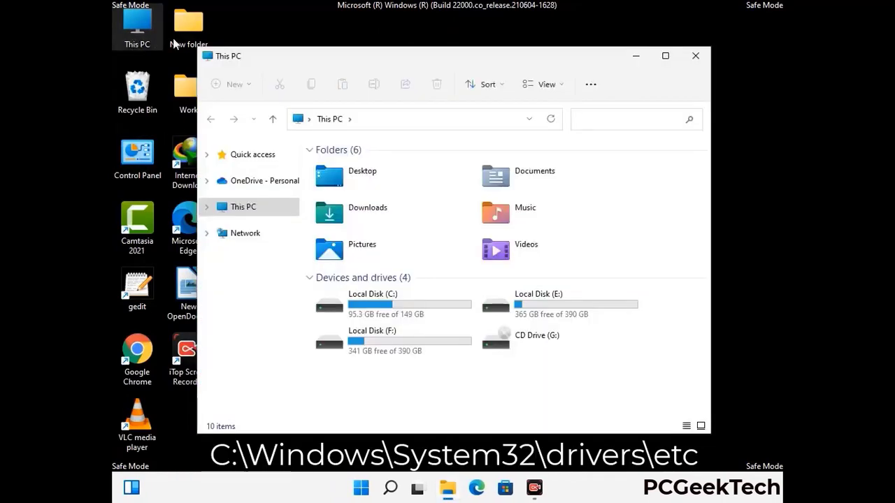
double_click(390, 308)
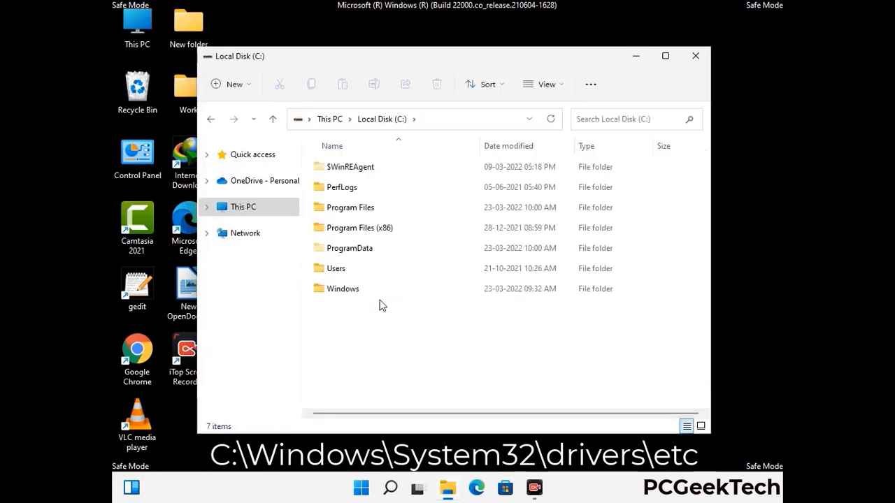
left_click(336, 294)
double_click(336, 292)
scroll(447, 300, "down", 6)
scroll(441, 303, "down", 13)
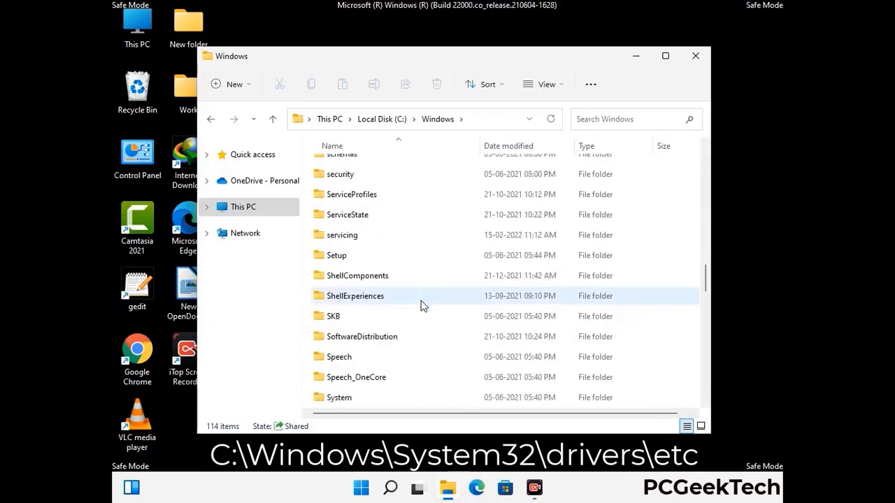
scroll(421, 306, "down", 2)
double_click(342, 296)
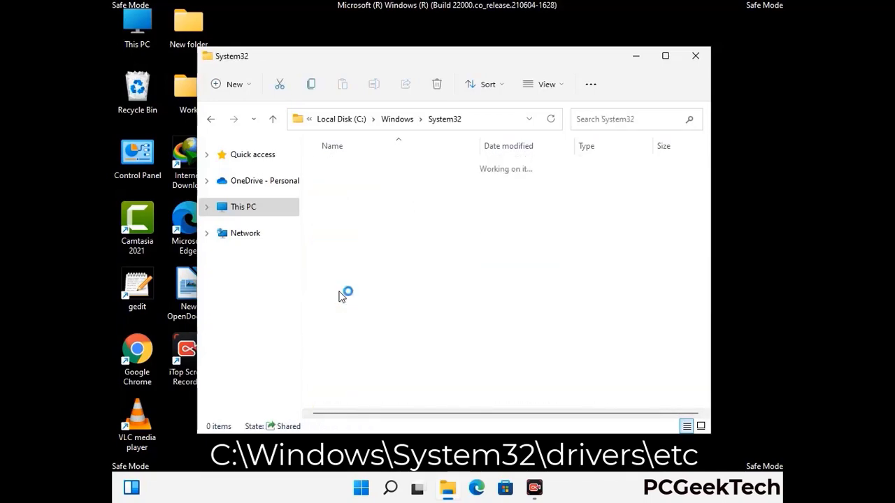
scroll(384, 306, "down", 5)
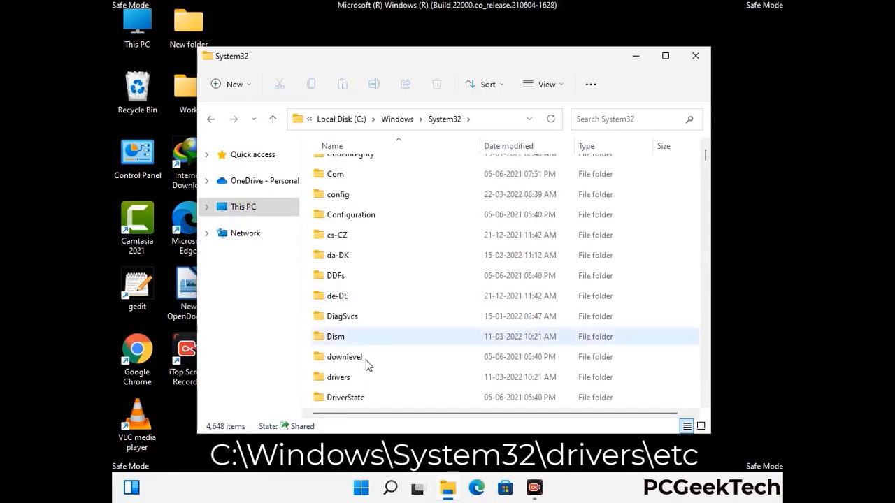
double_click(344, 378)
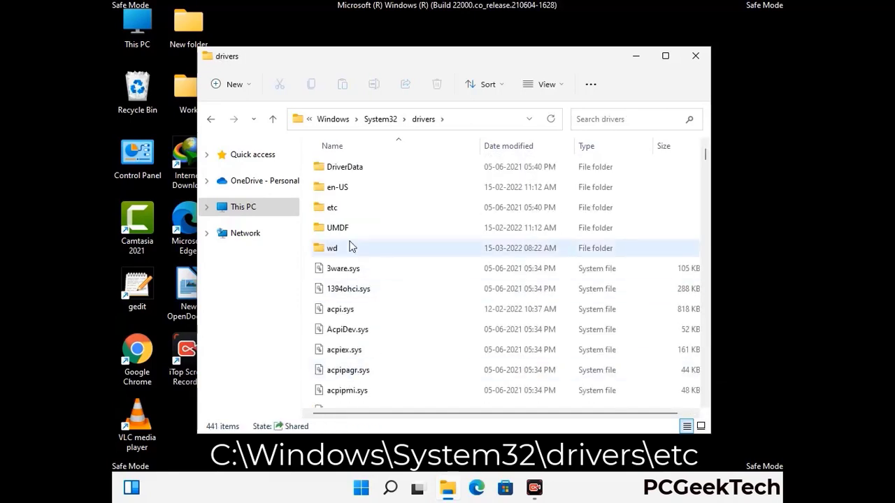
double_click(334, 208)
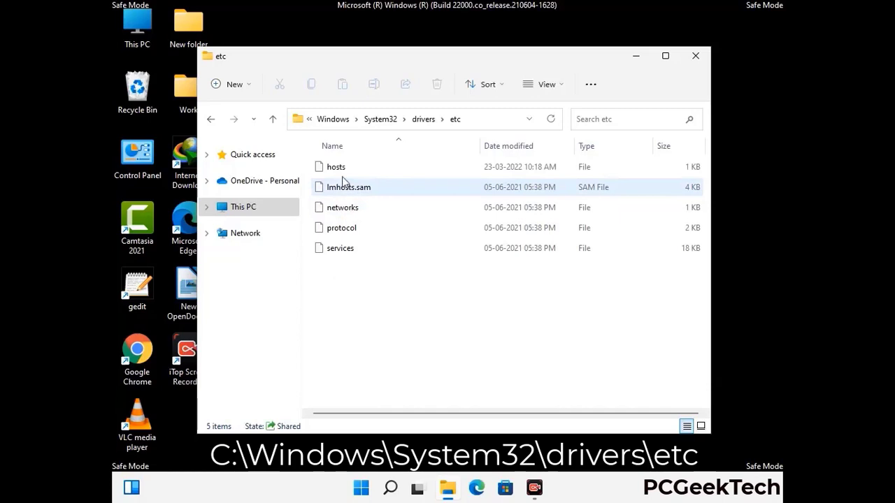
- Open the hosts file with Notepad
left_click(344, 171)
double_click(343, 175)
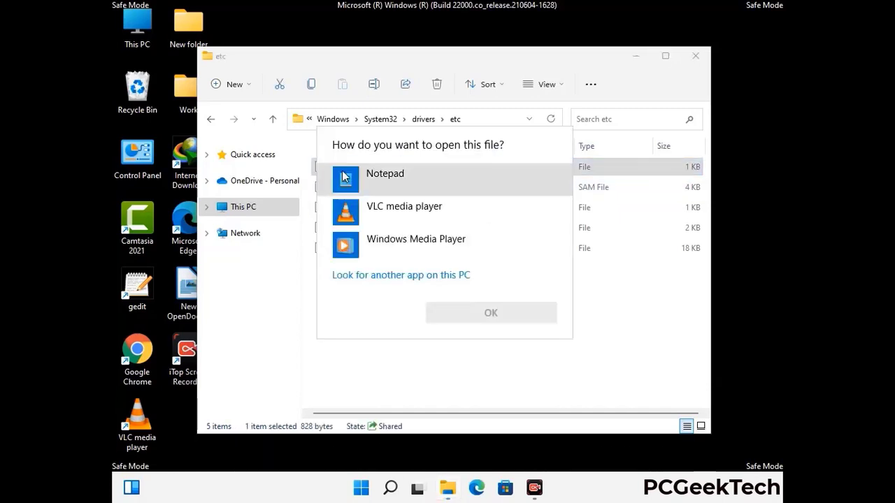
left_click(404, 180)
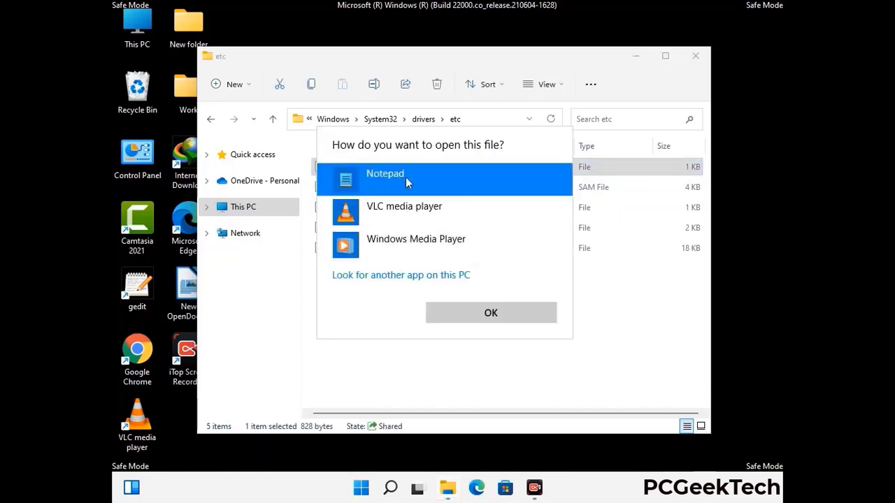
left_click(491, 314)
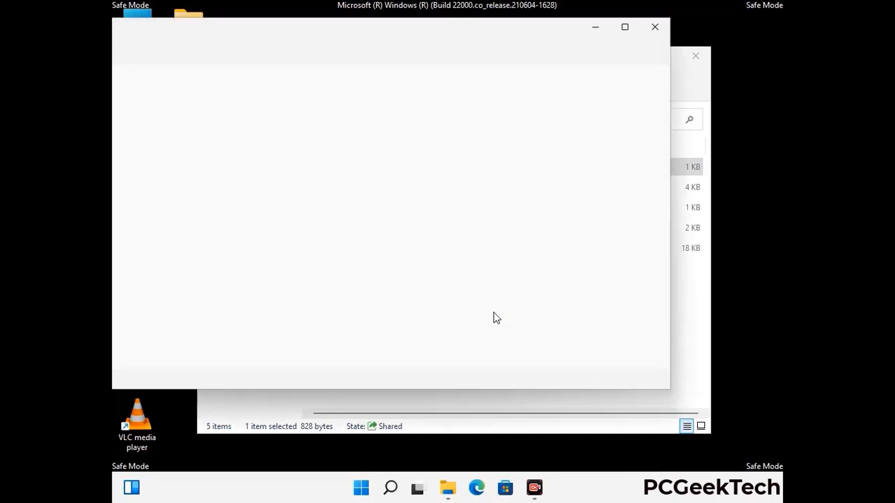
- Add an empty line after the last localhost entry and save hosts
left_click_drag(428, 39, 467, 40)
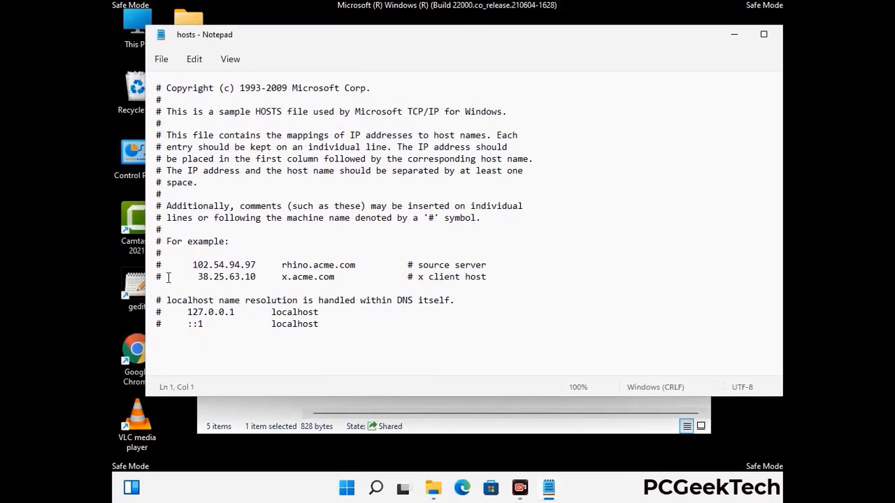
left_click(335, 327)
key("Return")
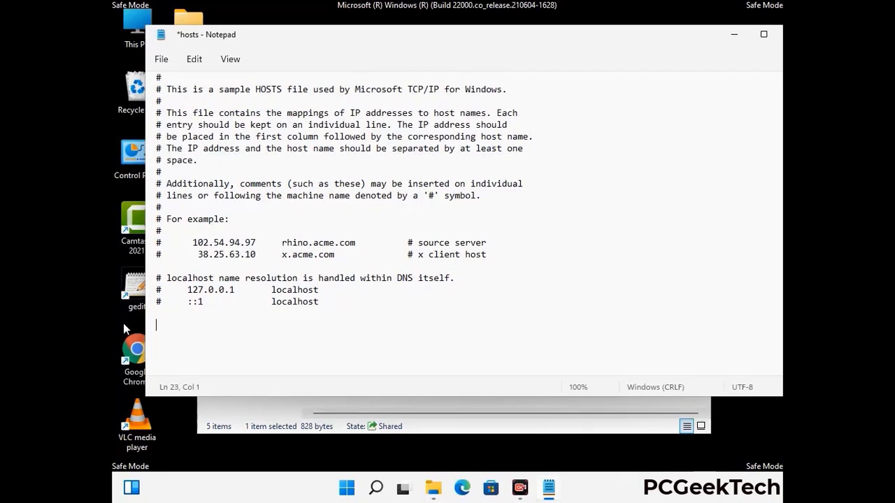
left_click(161, 59)
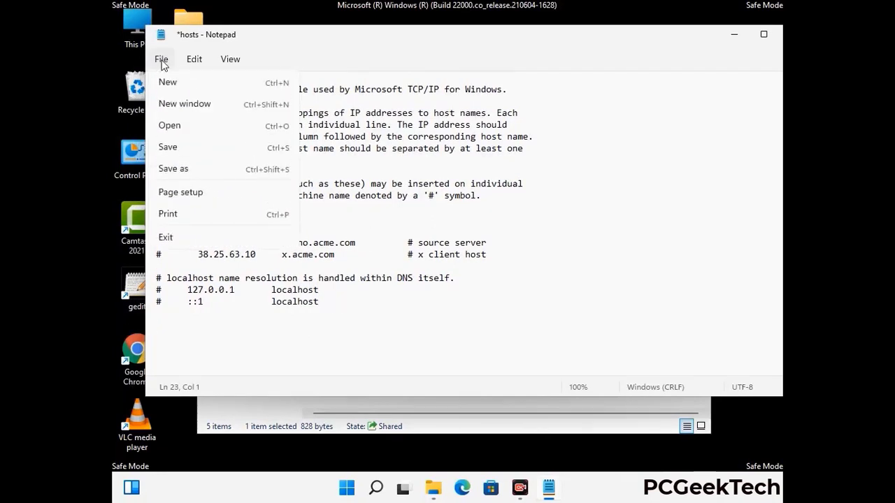
left_click(168, 148)
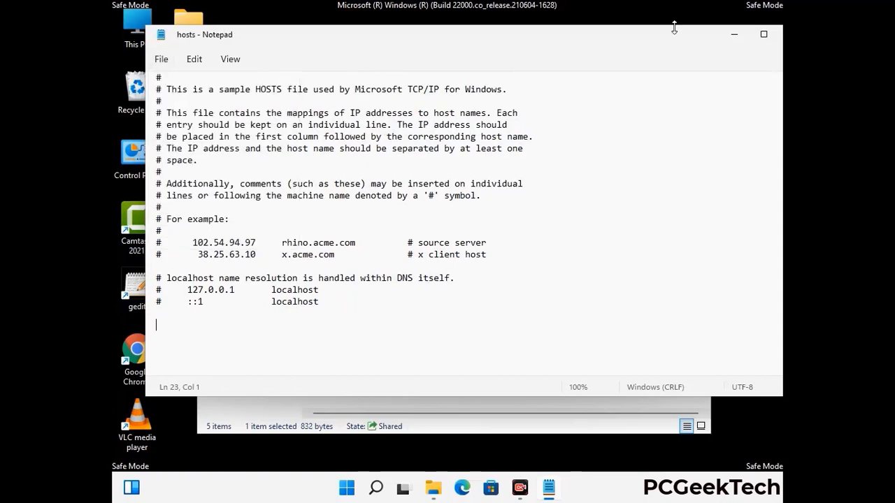
- Close Notepad and the etc folder window
left_click_drag(674, 39, 572, 39)
left_click(691, 35)
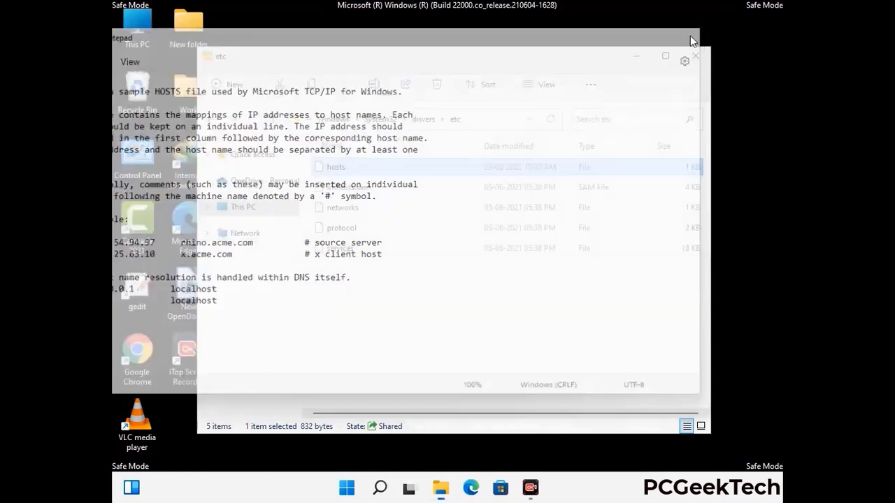
left_click(695, 55)
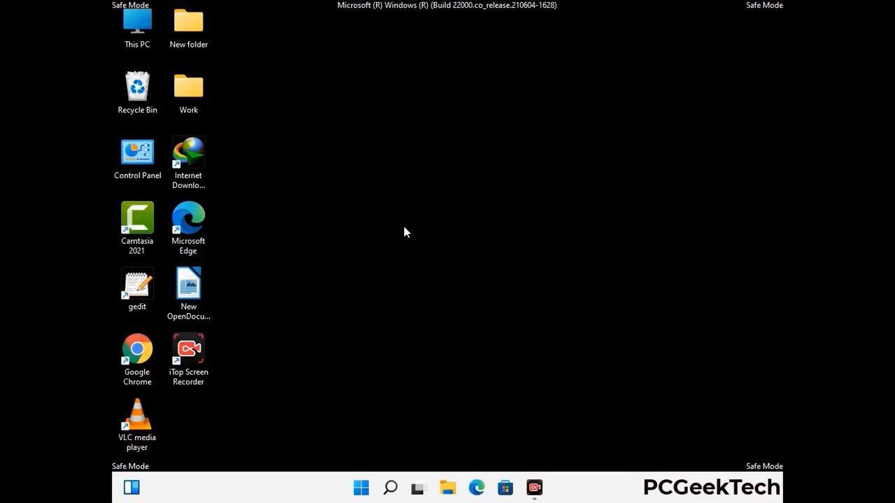
- Run %appdata% from the Run dialog to open AppData\Roaming
key("super+r")
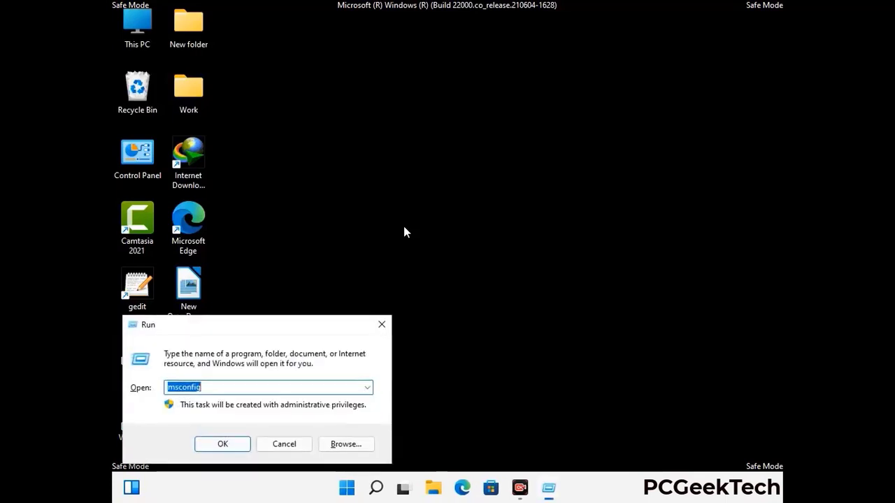
left_click_drag(256, 320, 417, 140)
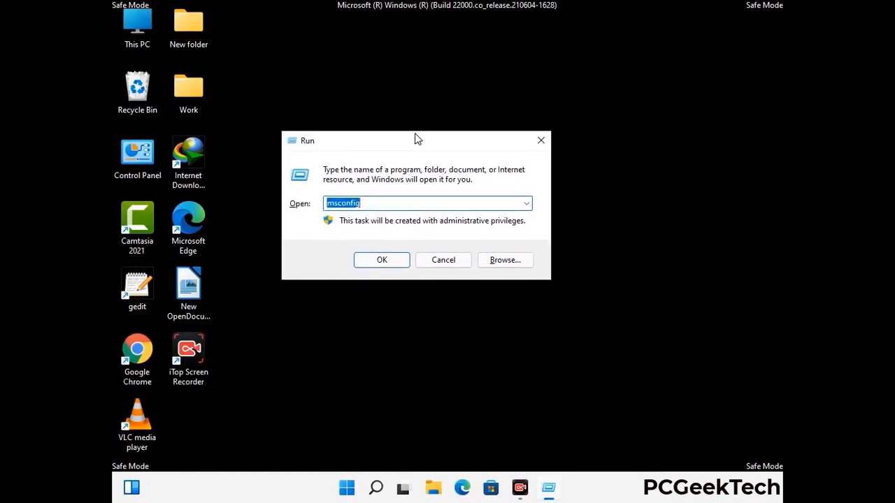
type("%")
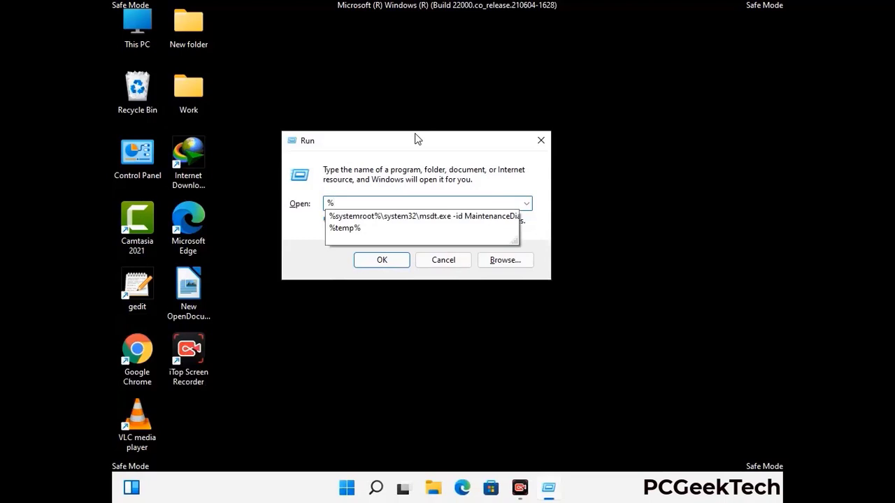
type("appdata%")
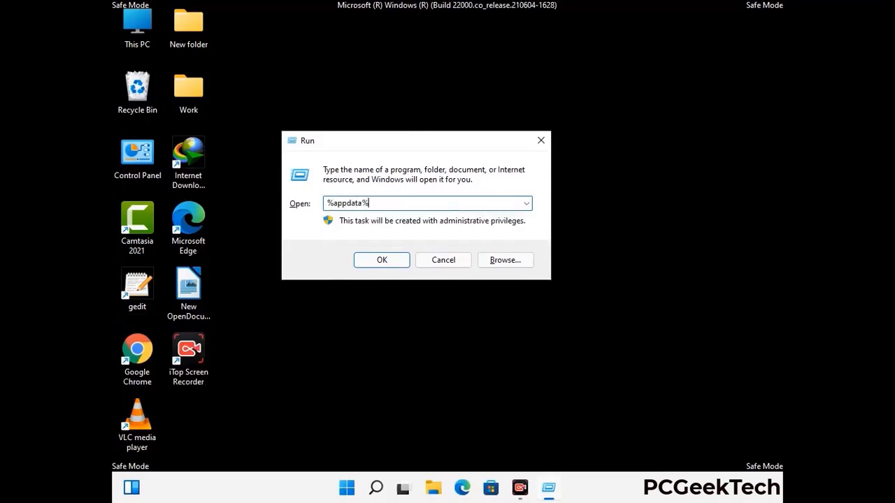
key("Return")
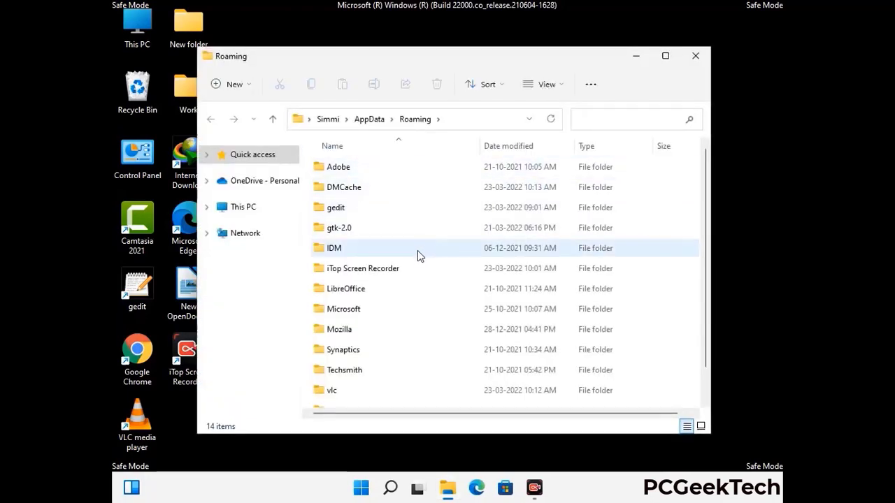
- Delete the Zoom folder from AppData\Roaming and close the window
scroll(416, 269, "down", 1)
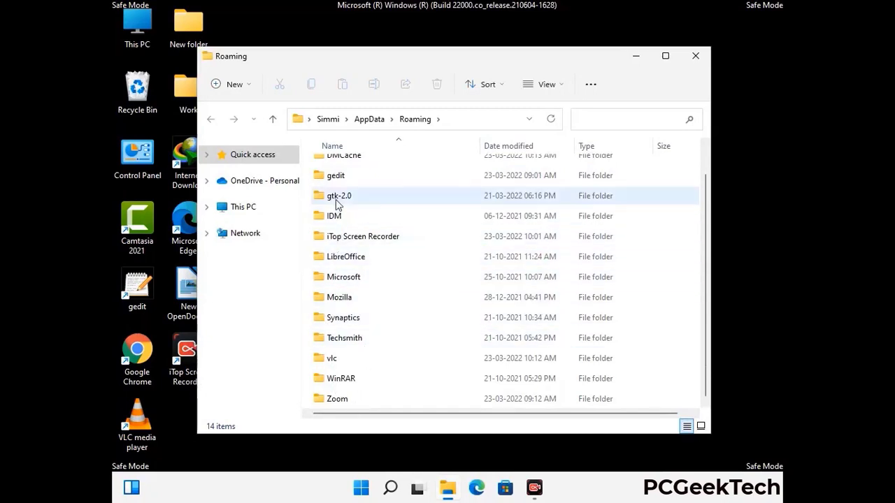
scroll(334, 217, "up", 1)
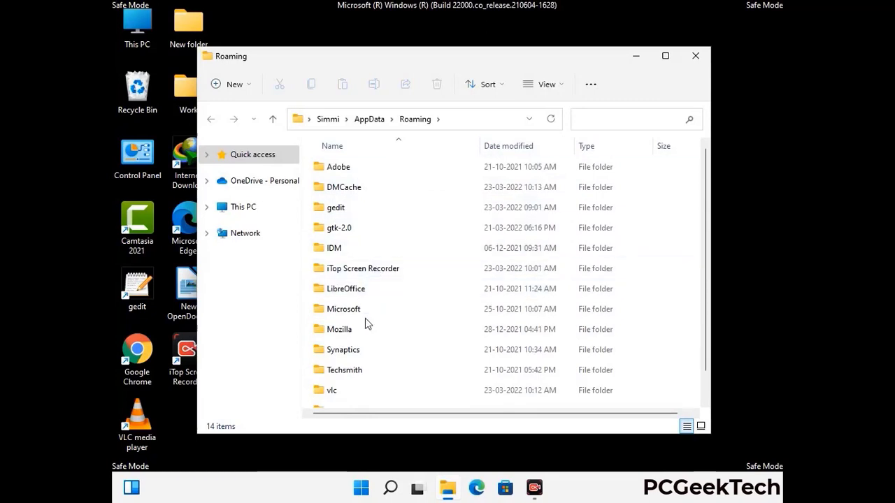
scroll(367, 335, "down", 1)
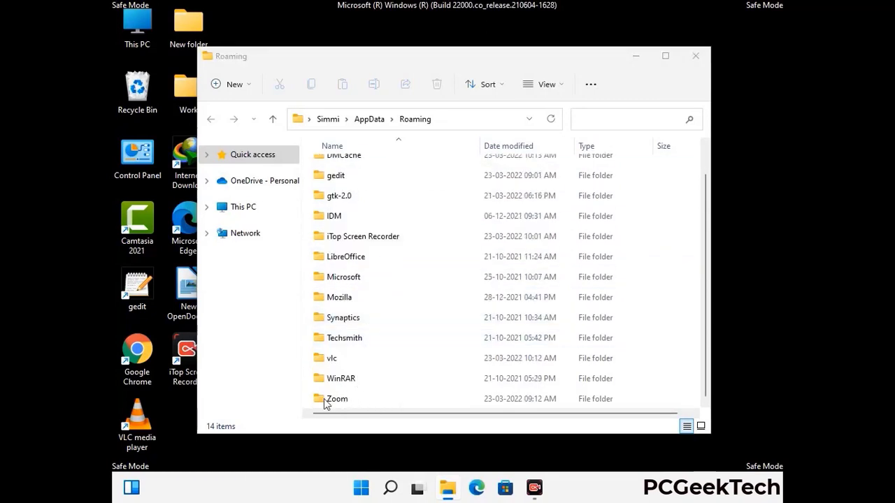
left_click(501, 396)
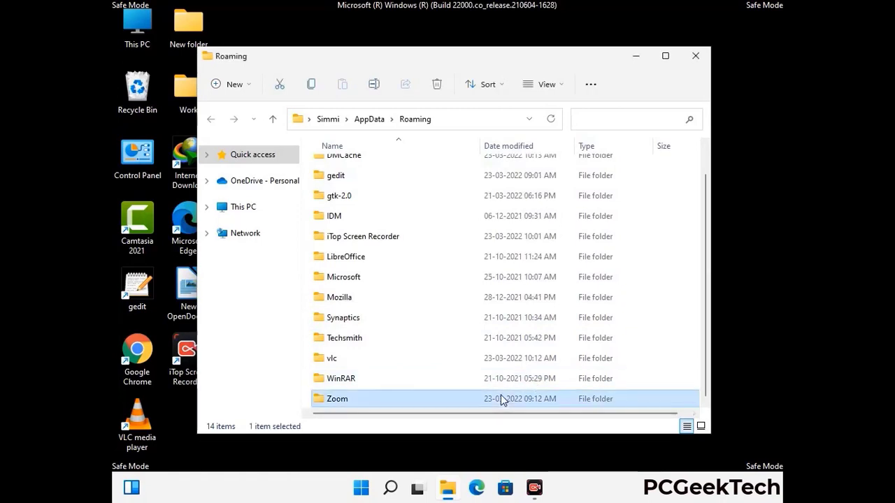
left_click(443, 88)
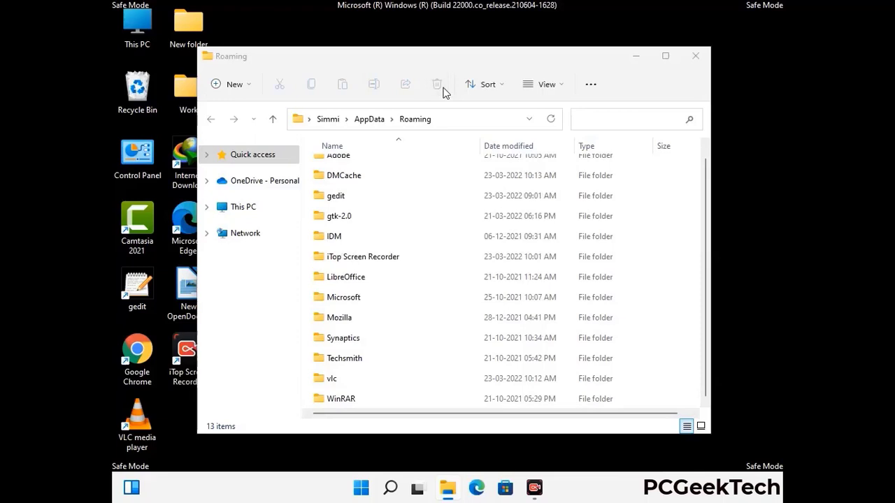
left_click(695, 61)
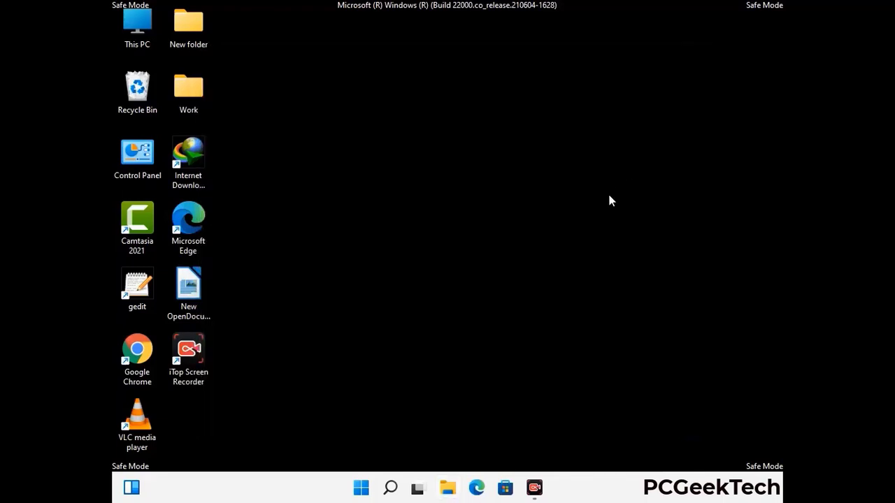
- Run %LocalAppData% to open the AppData\Local folder
key("super+r")
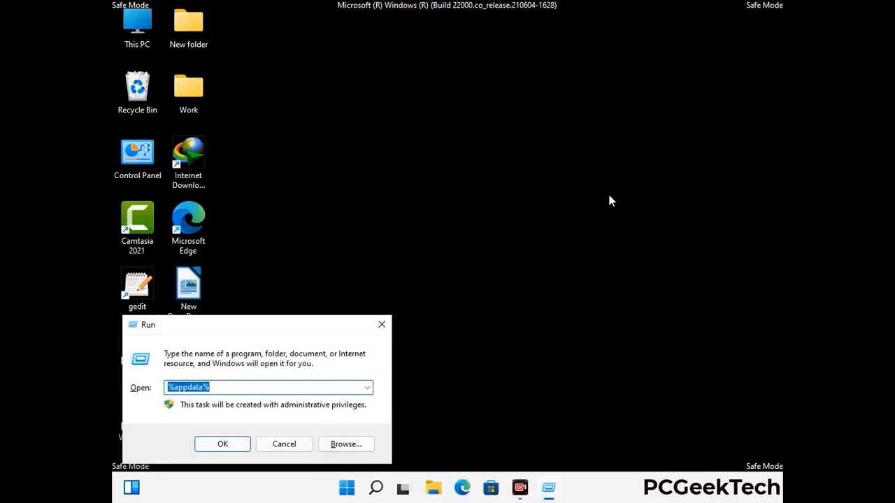
left_click_drag(280, 337, 469, 180)
type("%Local")
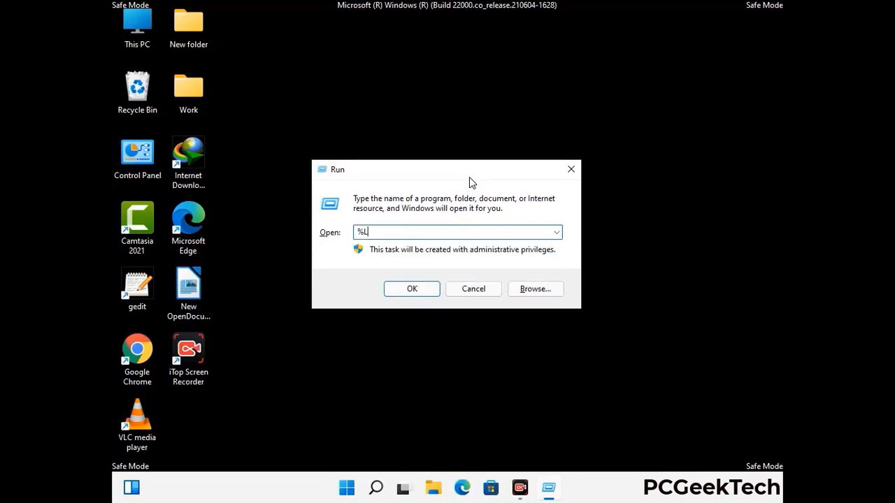
type("App")
key("Return")
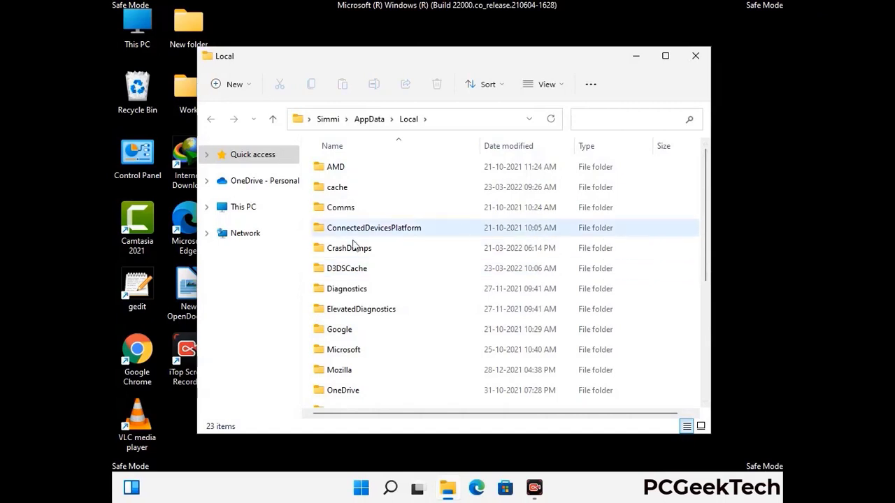
- Delete the Mozilla folder from AppData\Local and close the window
scroll(373, 314, "down", 1)
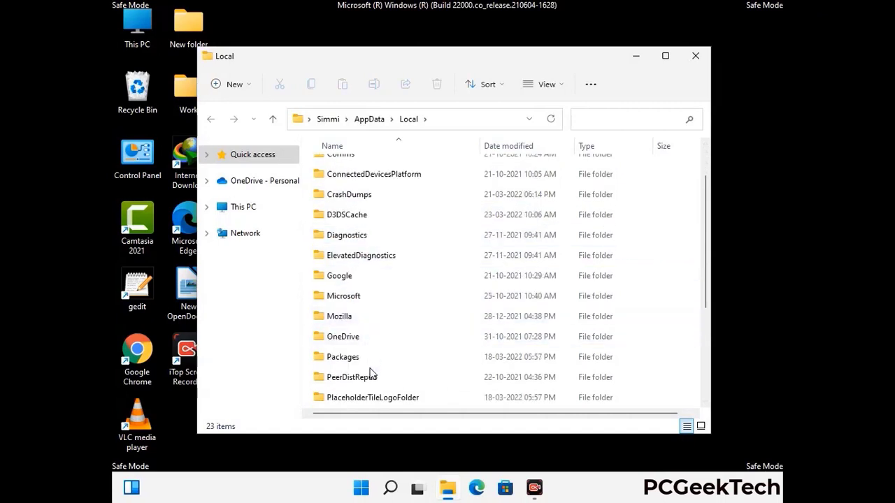
left_click(349, 322)
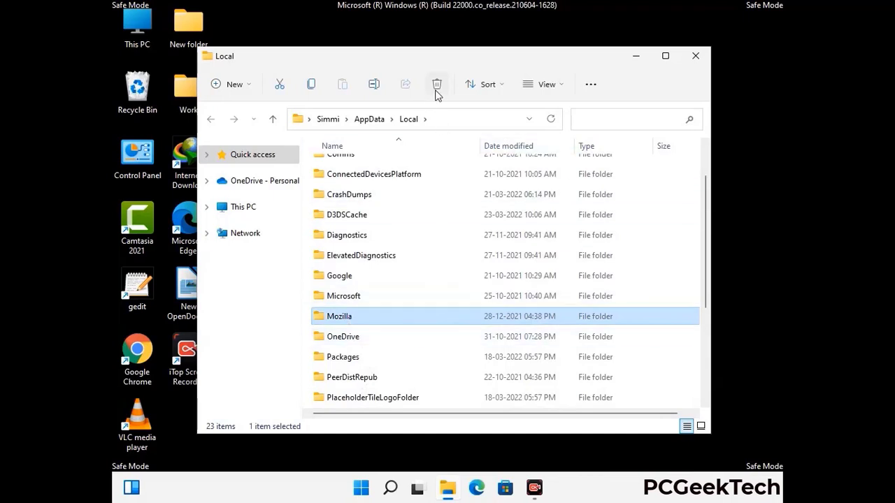
left_click(434, 93)
left_click(436, 94)
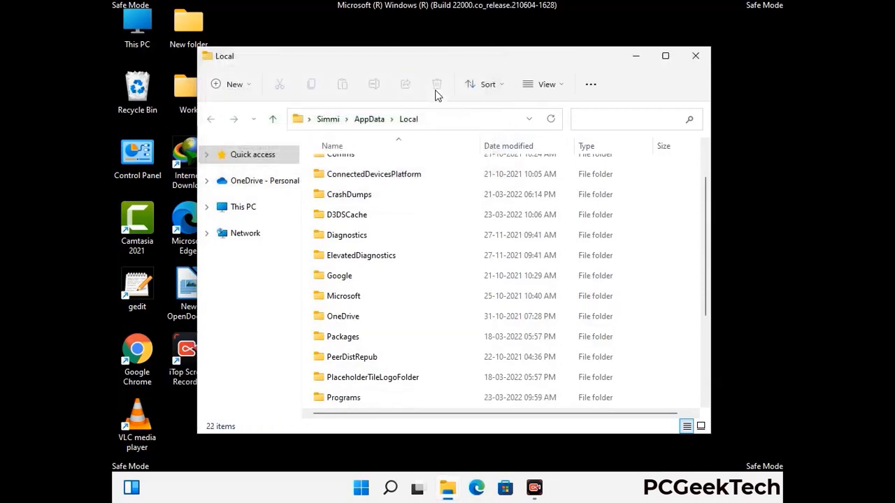
left_click(697, 63)
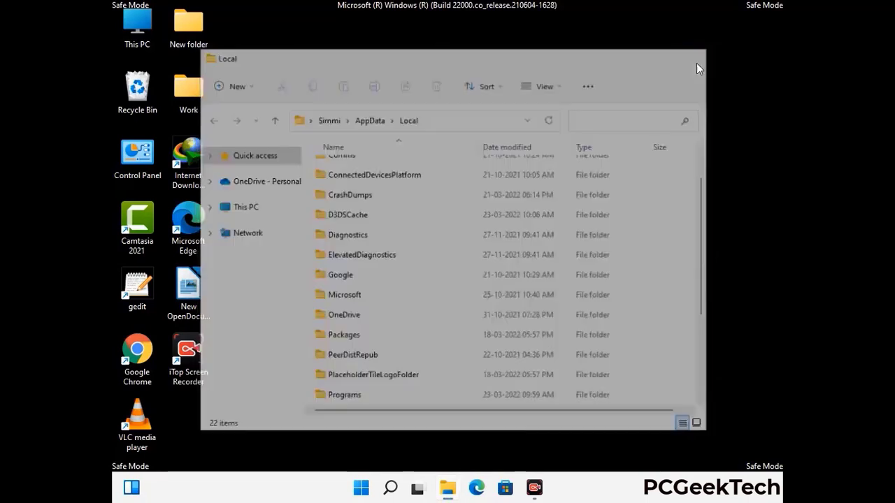
- Run %ProgramData% to open the C:\ProgramData folder
key("super+r")
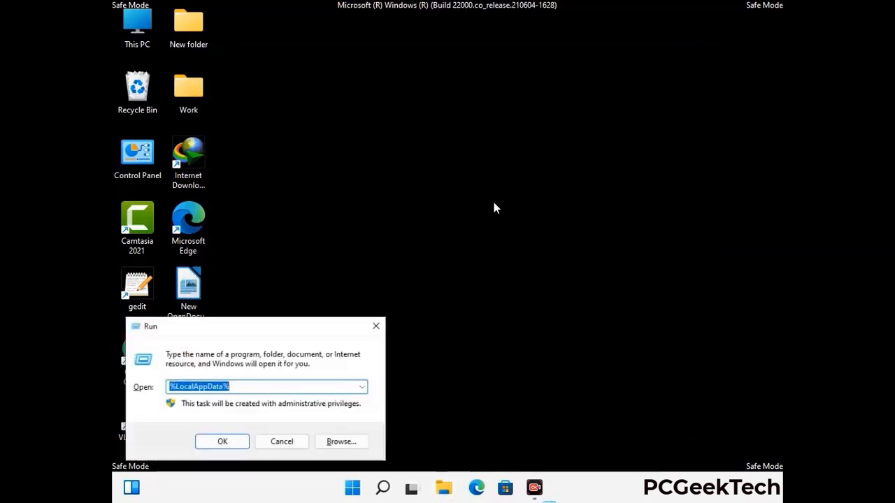
left_click_drag(230, 336, 411, 187)
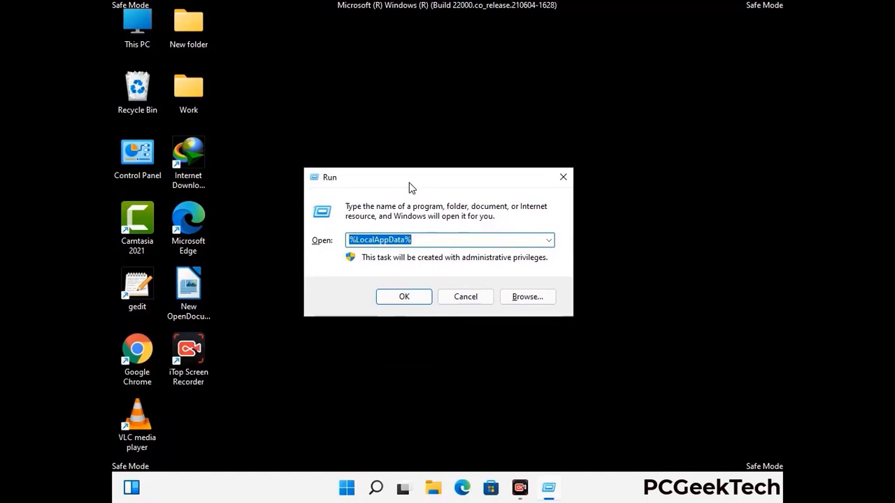
type("%")
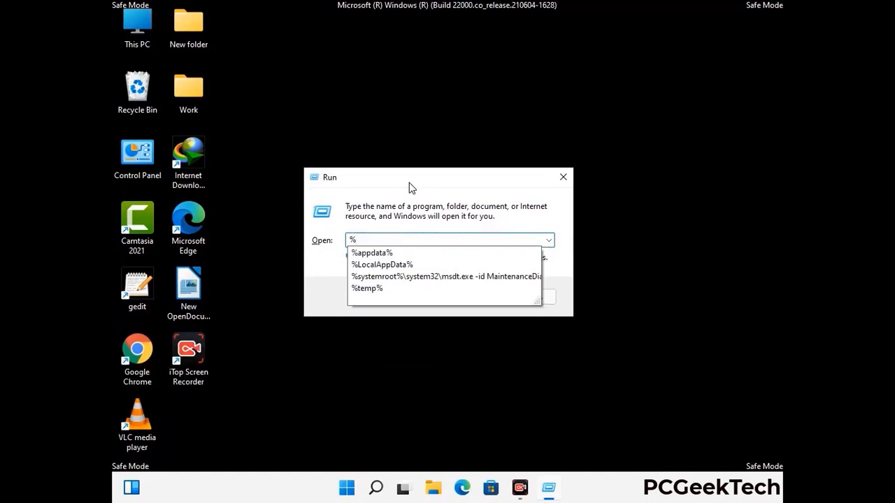
type("ProgramData%")
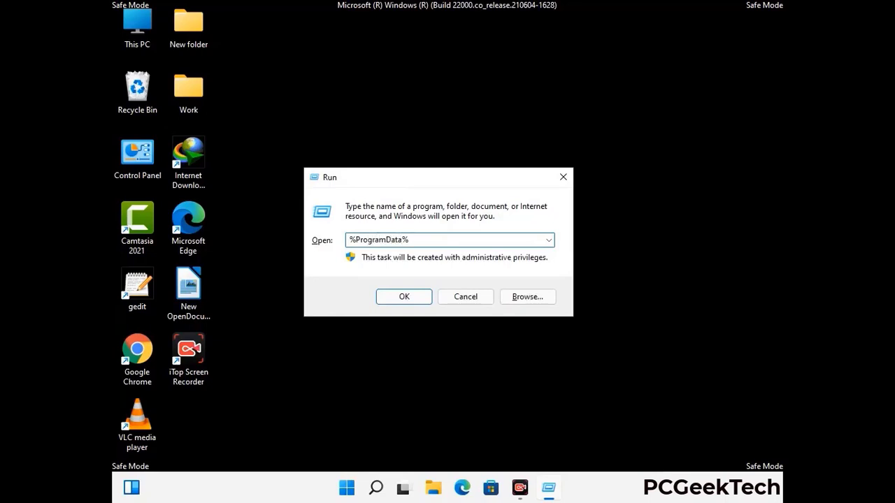
key("Return")
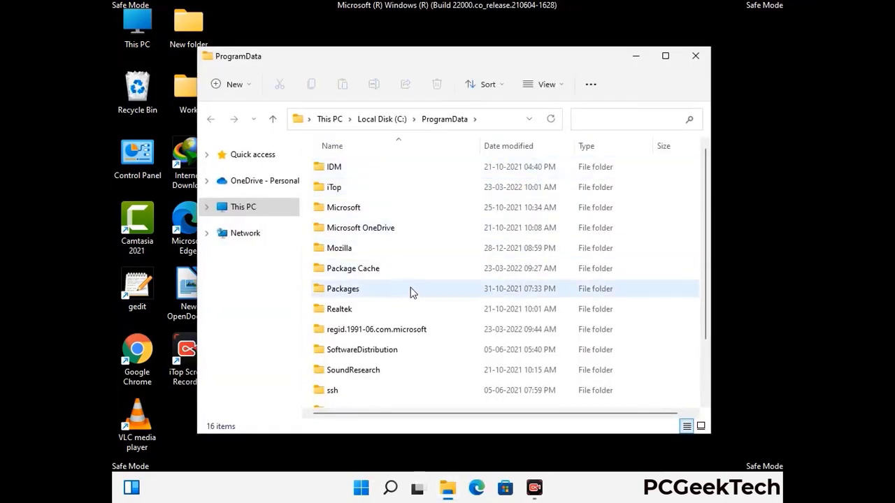
- Delete the Mozilla folder from ProgramData and close the window
scroll(411, 294, "down", 1)
scroll(410, 308, "down", 1)
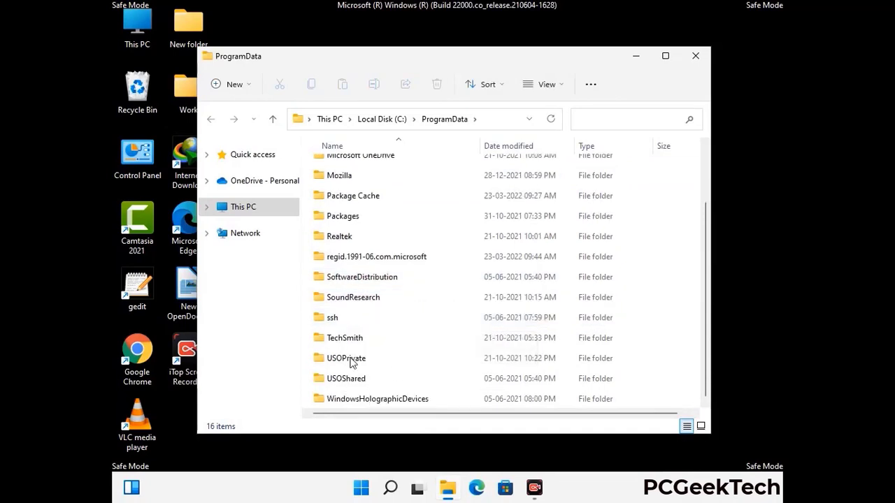
left_click(342, 175)
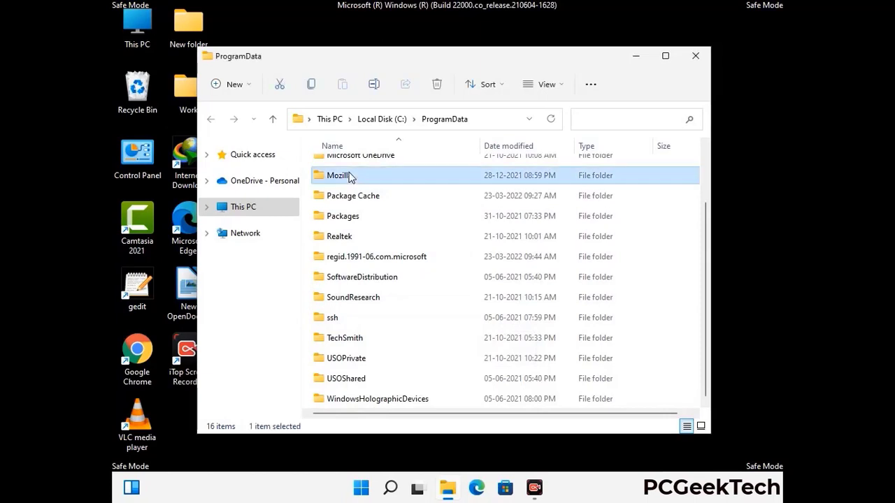
left_click(438, 85)
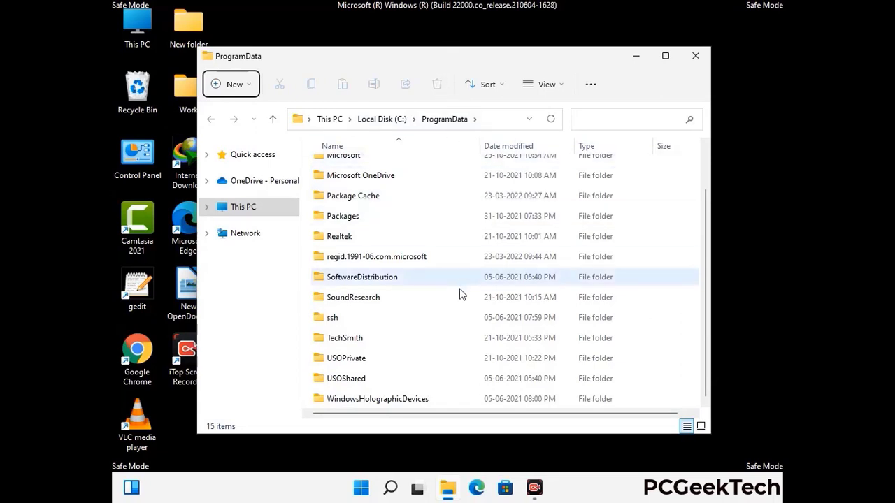
scroll(461, 295, "up", 1)
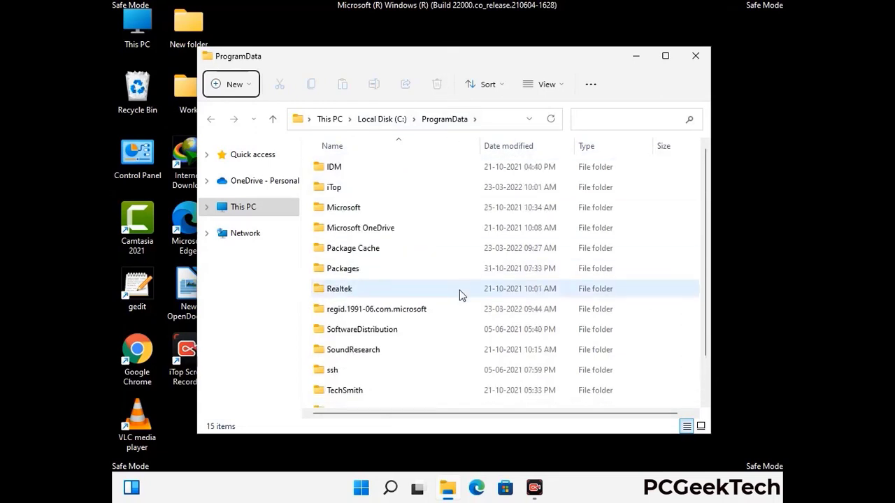
left_click(702, 59)
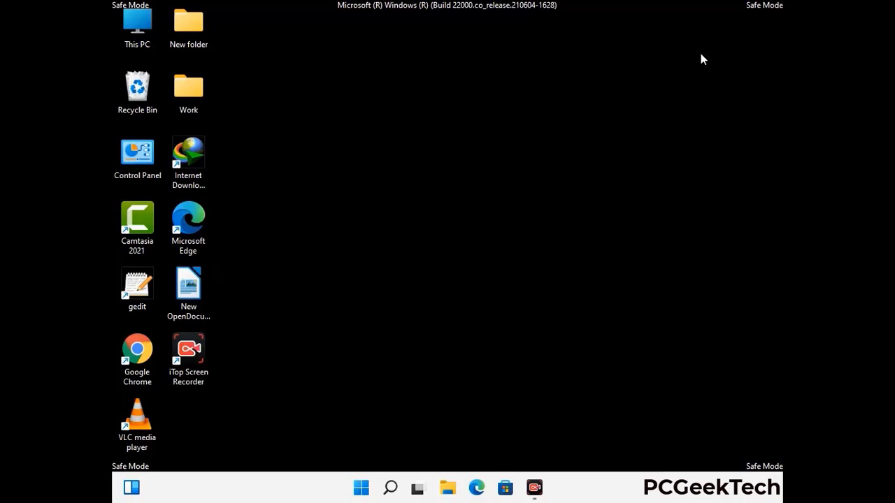
- Run %WinDir% to open the C:\Windows folder
key("super+r")
left_click_drag(291, 324, 465, 176)
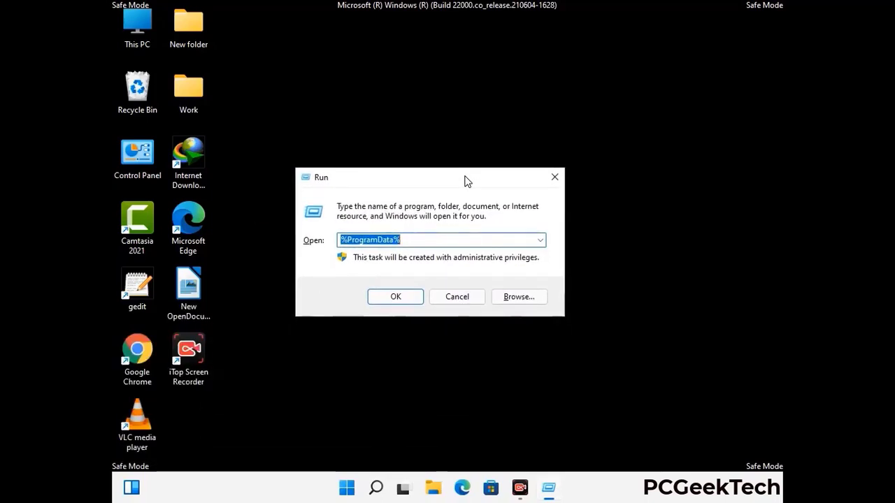
type("%Wi")
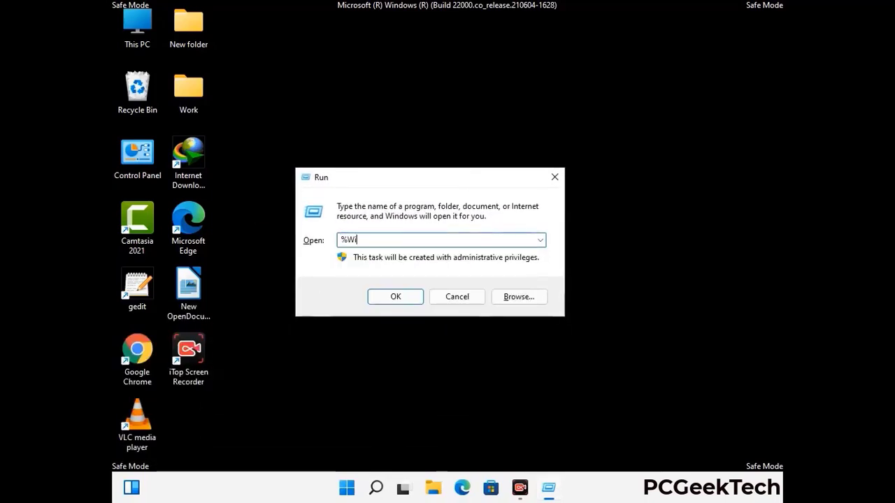
type("nDir%")
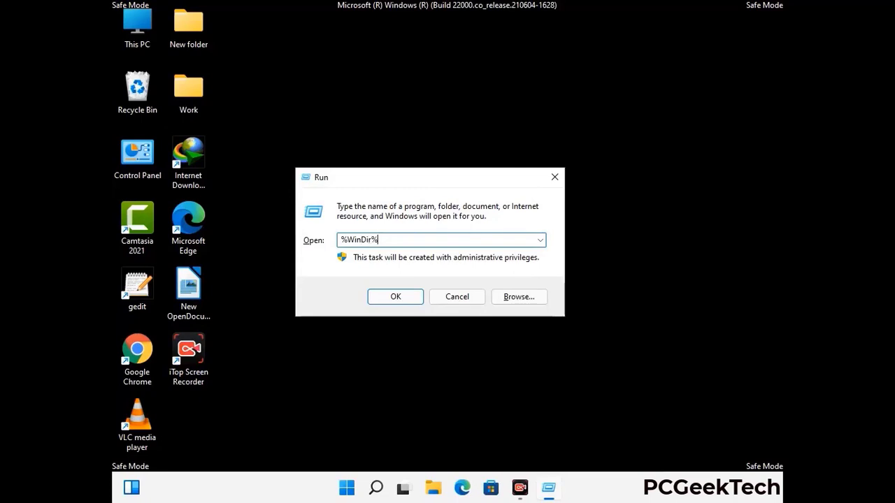
key("Return")
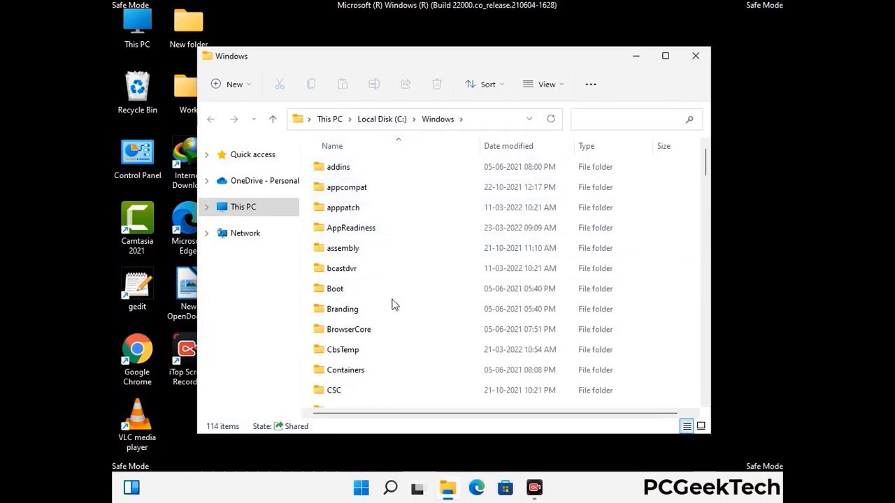
- Scroll through the 114 items in C:\Windows, then close the window
scroll(394, 308, "down", 1)
scroll(393, 308, "down", 2)
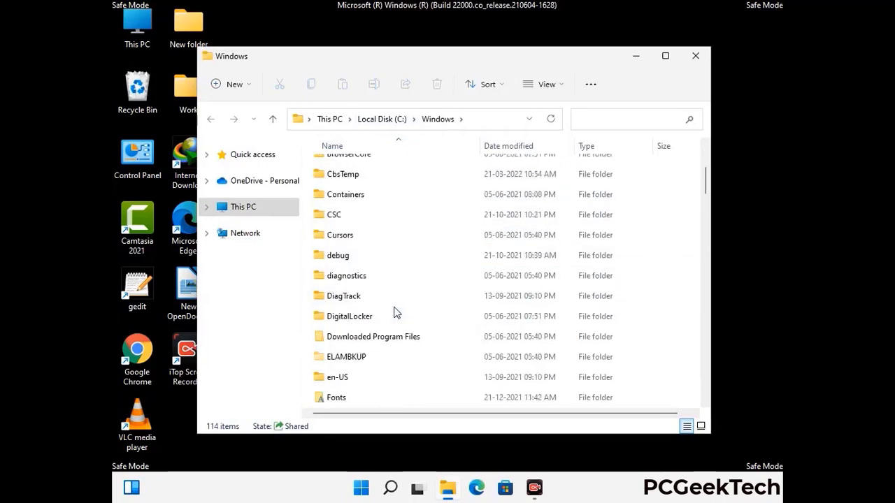
scroll(395, 314, "down", 1)
scroll(394, 314, "down", 5)
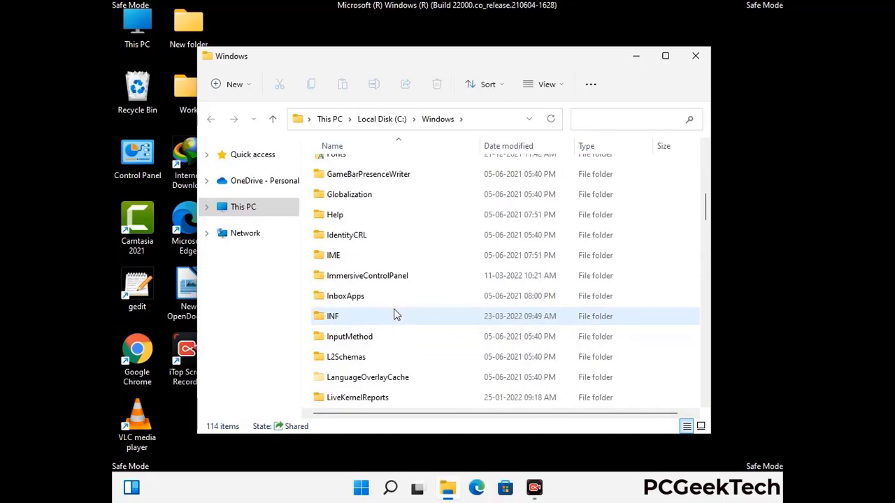
scroll(394, 315, "down", 4)
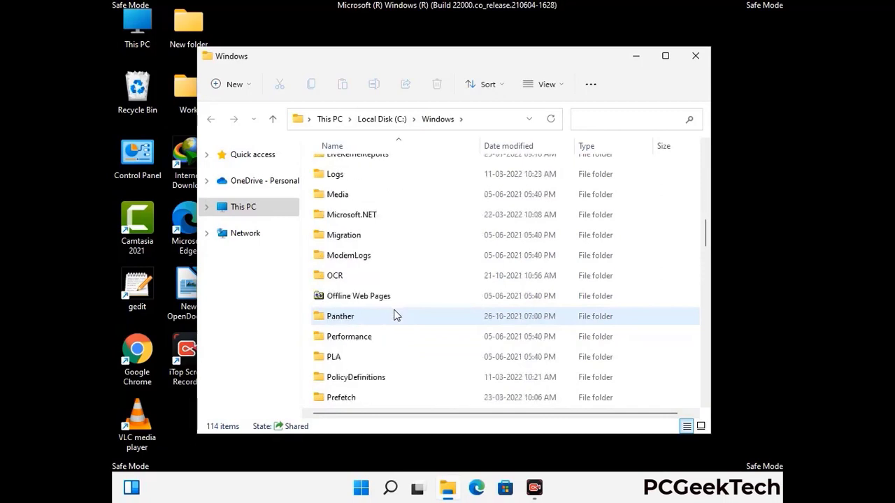
scroll(394, 314, "down", 6)
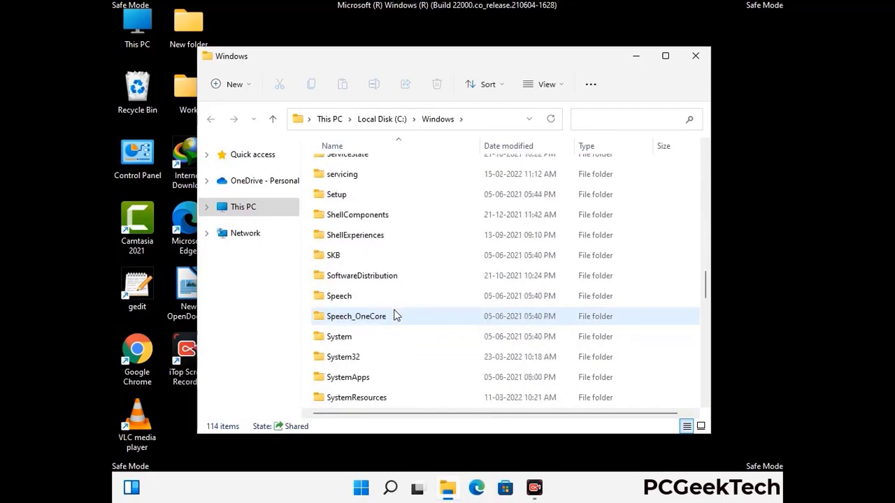
scroll(394, 314, "down", 7)
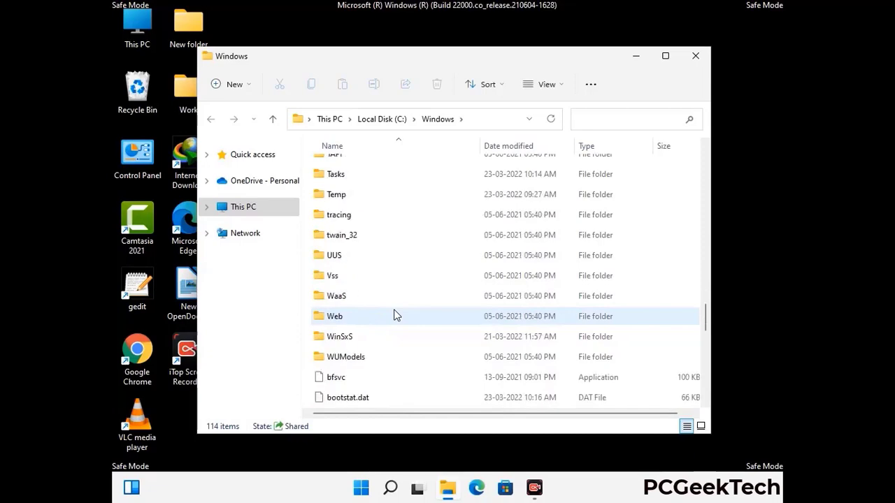
scroll(393, 314, "down", 8)
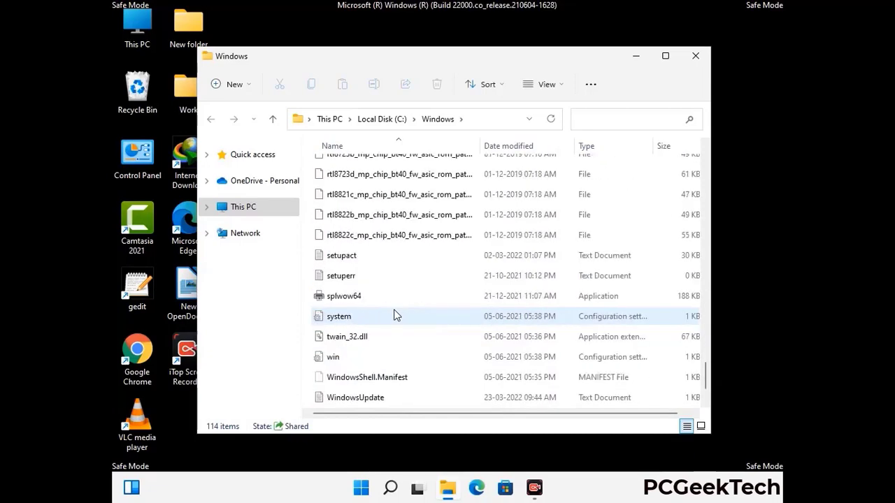
scroll(394, 315, "up", 15)
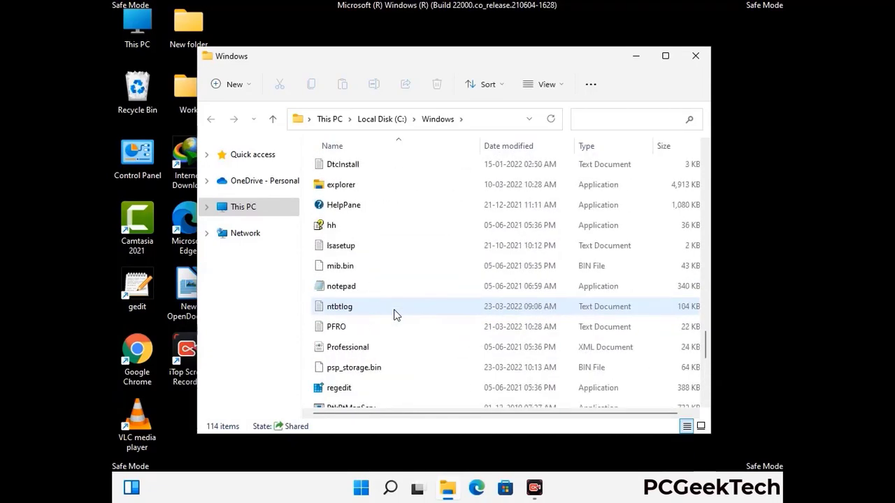
scroll(394, 314, "up", 4)
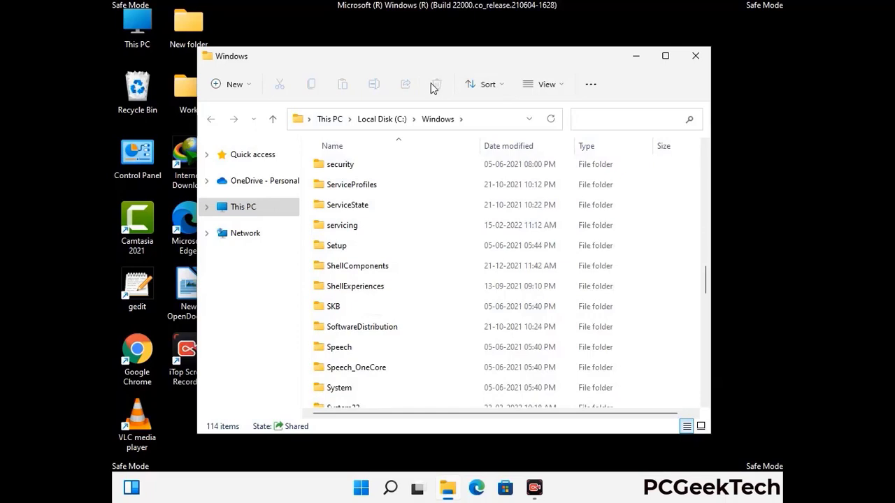
left_click(702, 59)
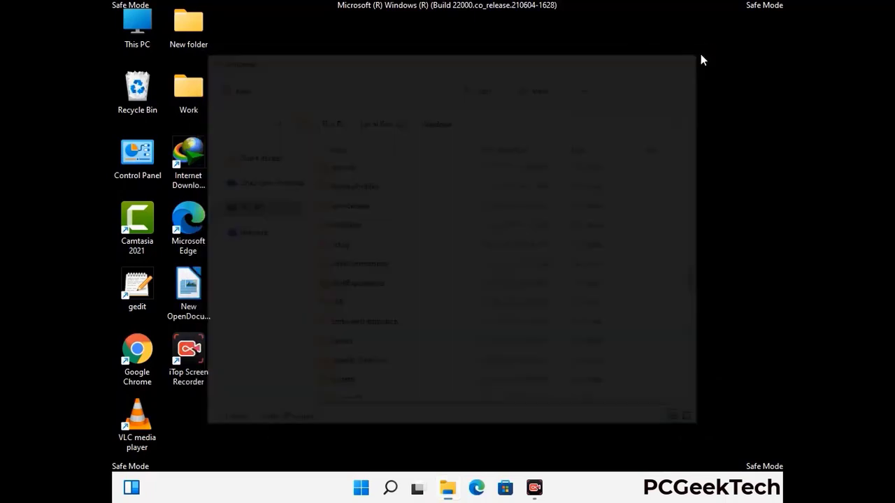
- Run %temp% to open the AppData\Local\Temp folder
key("super+r")
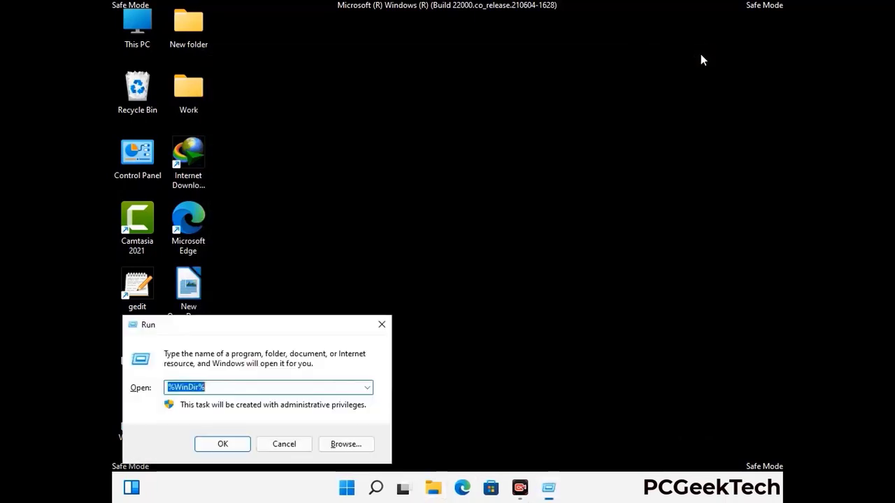
left_click_drag(298, 330, 508, 120)
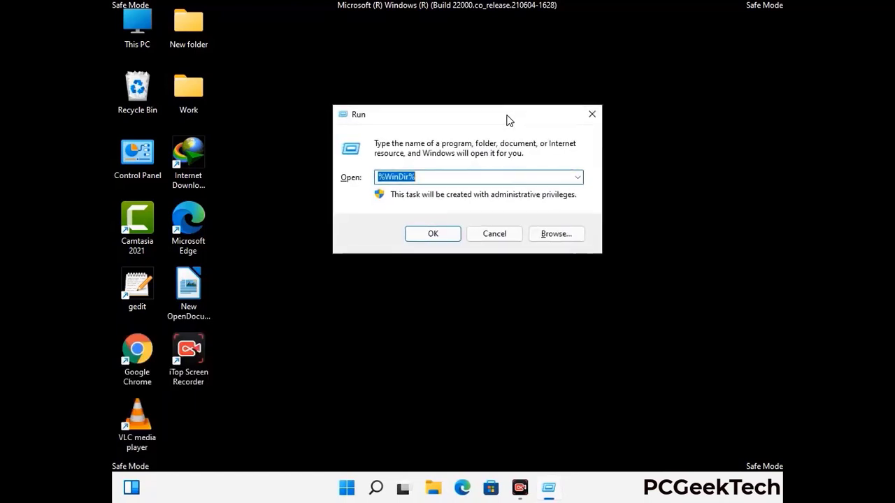
type("%temp%")
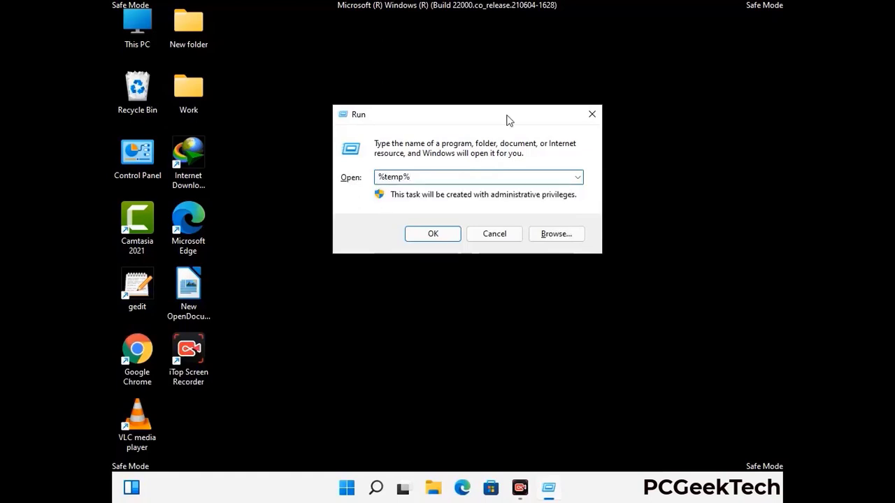
left_click(447, 233)
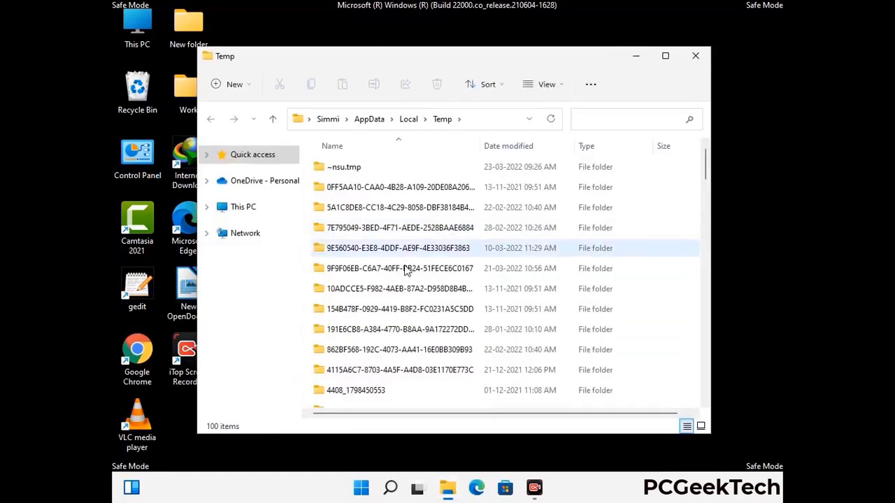
- Delete all 100 items in Temp and close the window
left_click(406, 270)
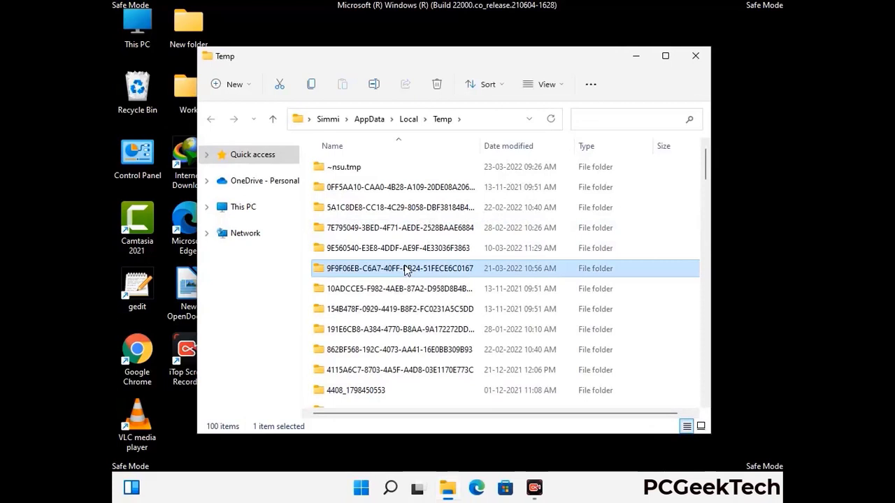
key("ctrl+a")
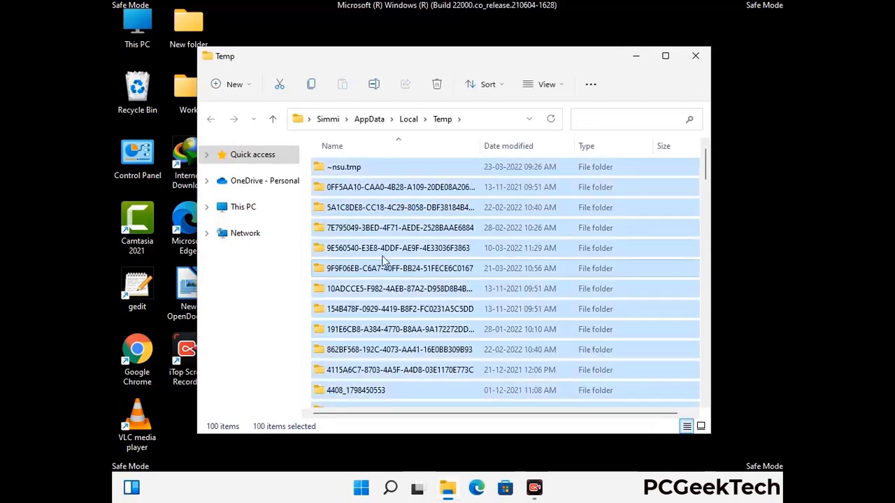
left_click(437, 84)
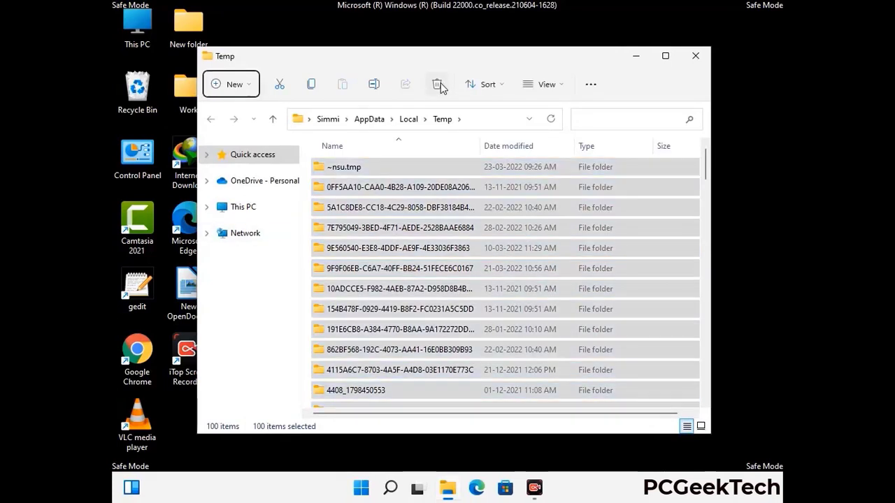
left_click(695, 56)
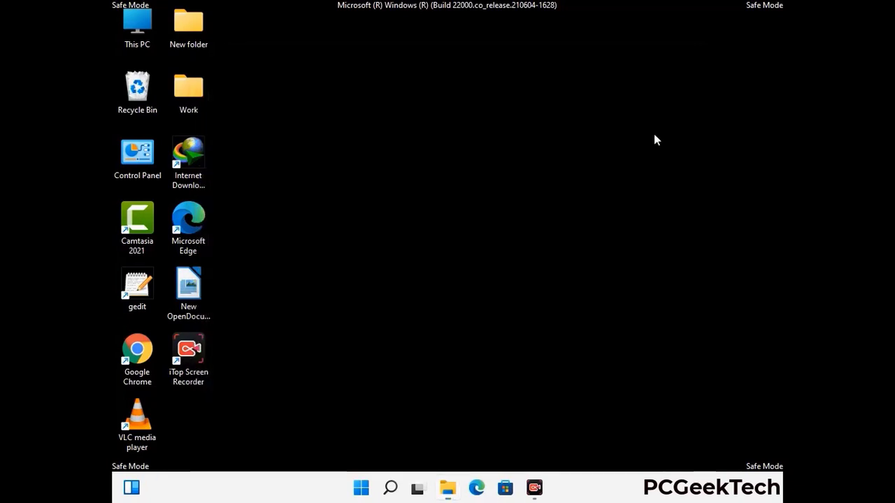
- Open the C:\Windows\Temp folder by running 'temp' from the Run dialog
key("super+r")
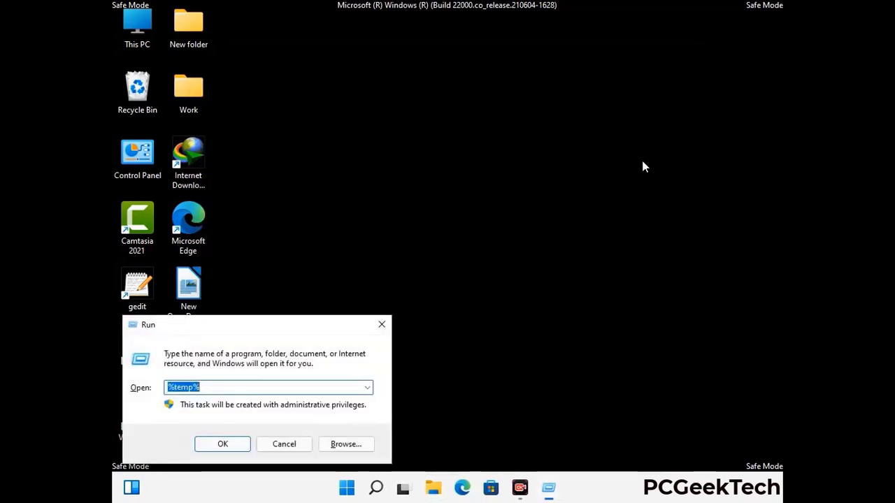
left_click_drag(304, 324, 509, 131)
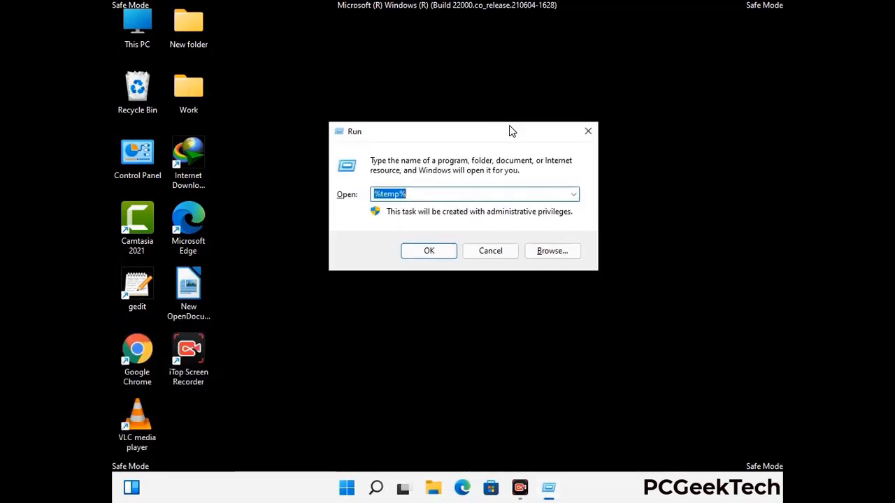
type("temp")
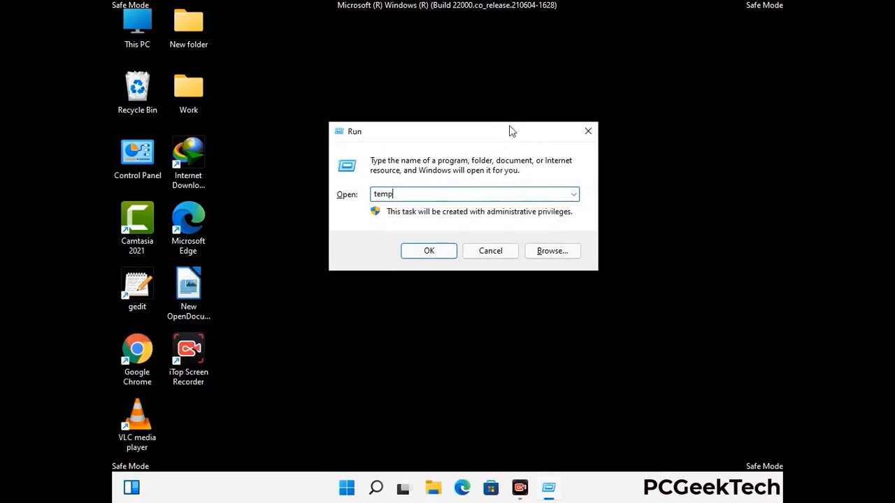
key("Return")
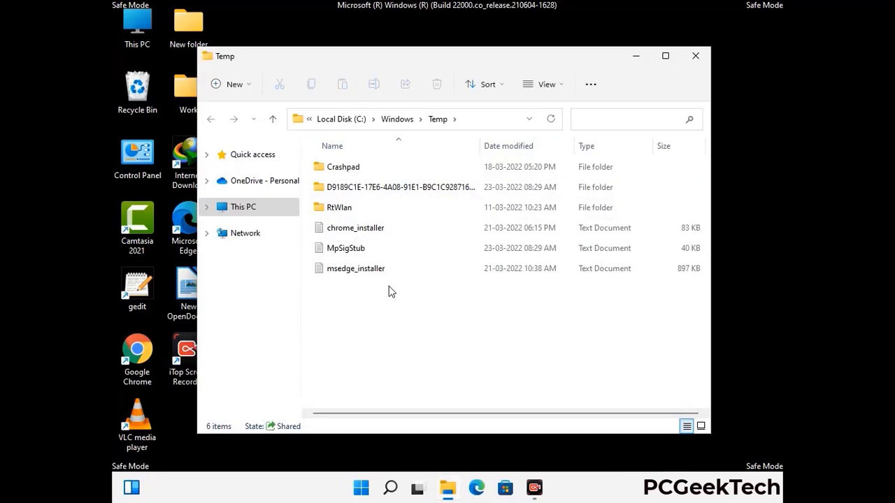
- Delete all six items in Temp and close the emptied folder window
key("ctrl+a")
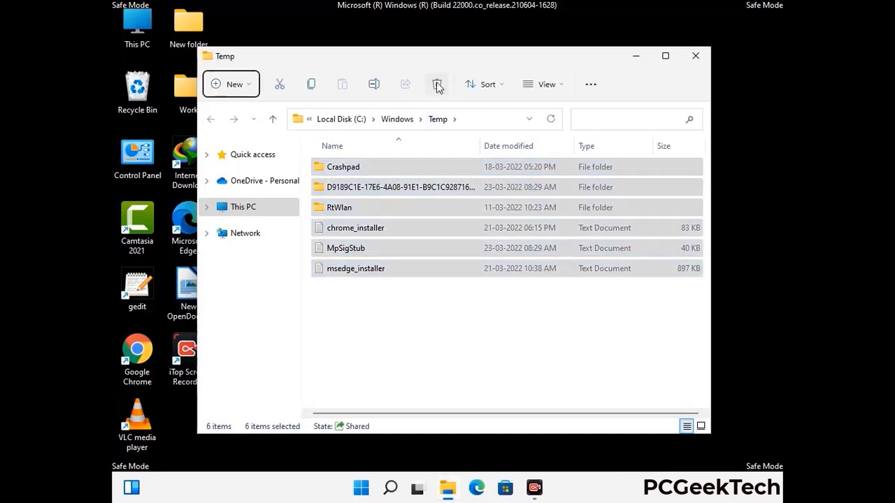
left_click(437, 84)
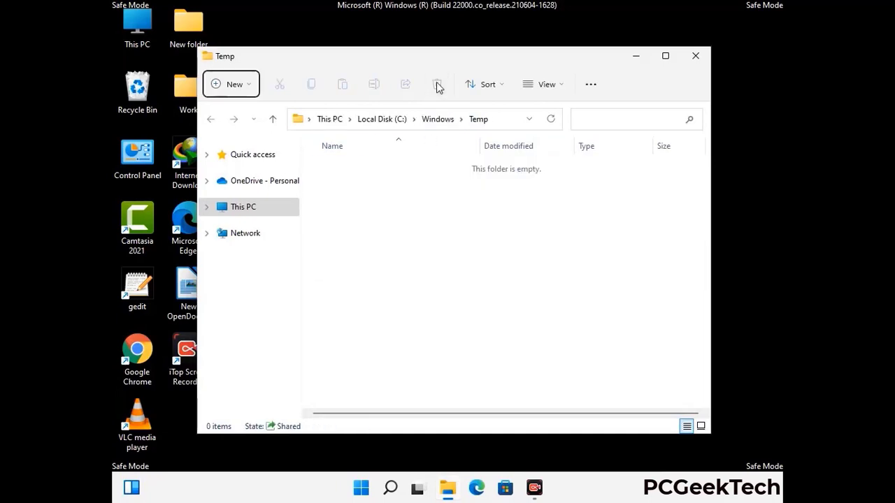
left_click(702, 64)
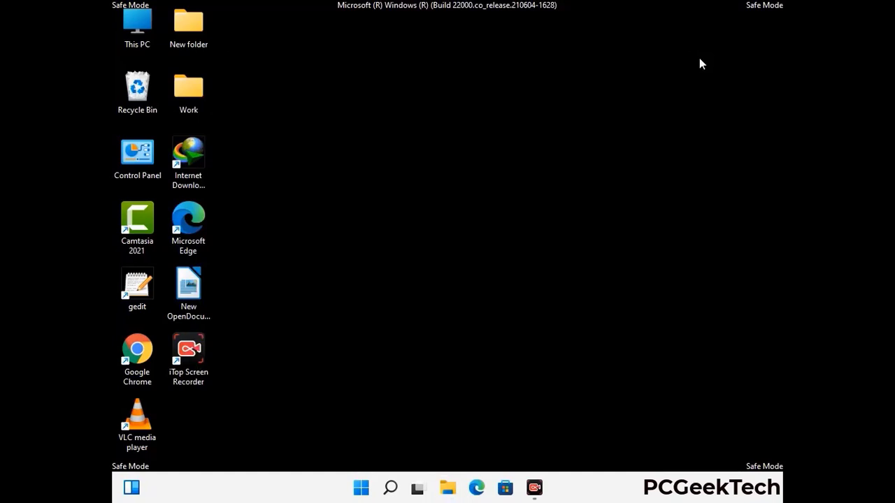
- Launch Registry Editor by running 'regedit' from the Run dialog
key("super+r")
left_click_drag(272, 324, 466, 114)
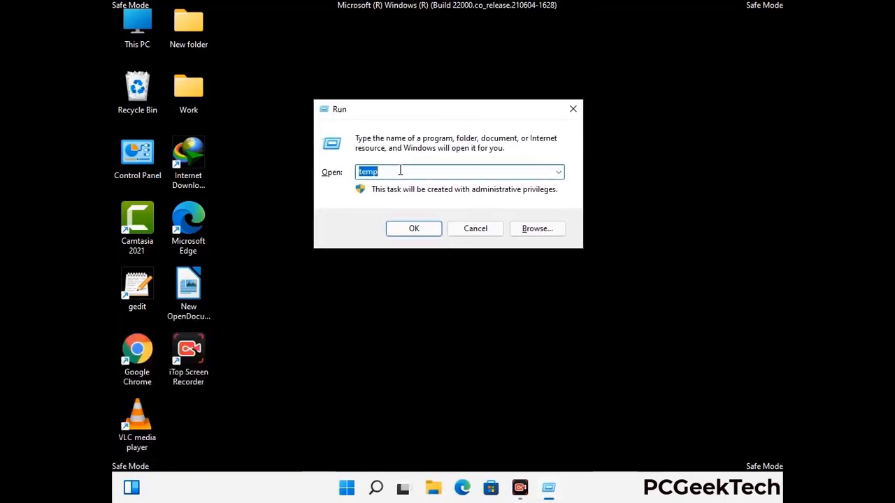
type("regedit")
key("Return")
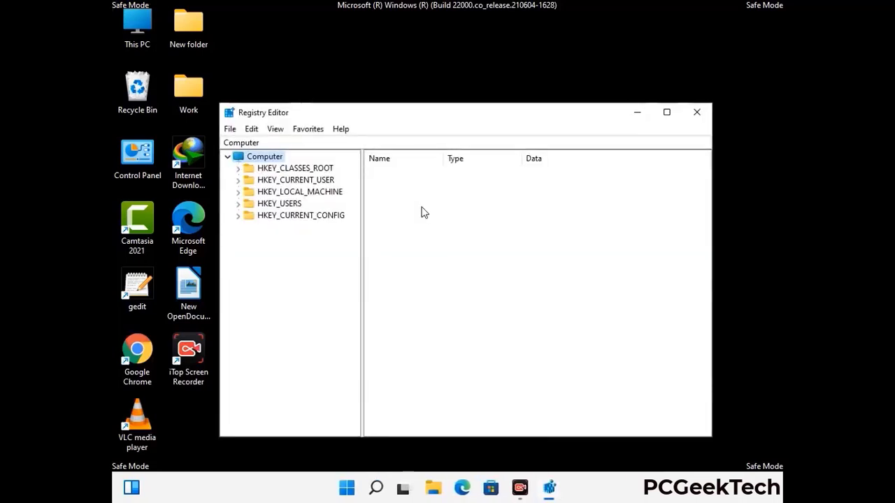
- Expand HKEY_CURRENT_USER > Software > Microsoft in the registry tree
left_click(300, 192)
left_click(238, 179)
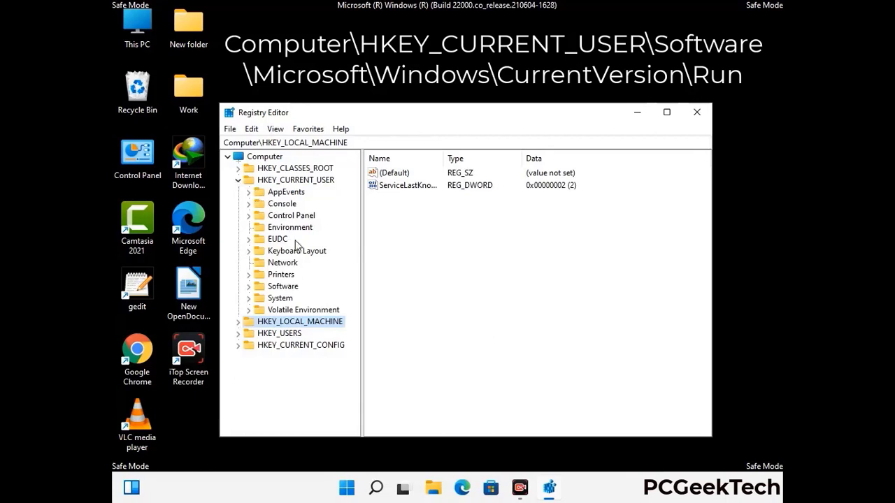
left_click(281, 288)
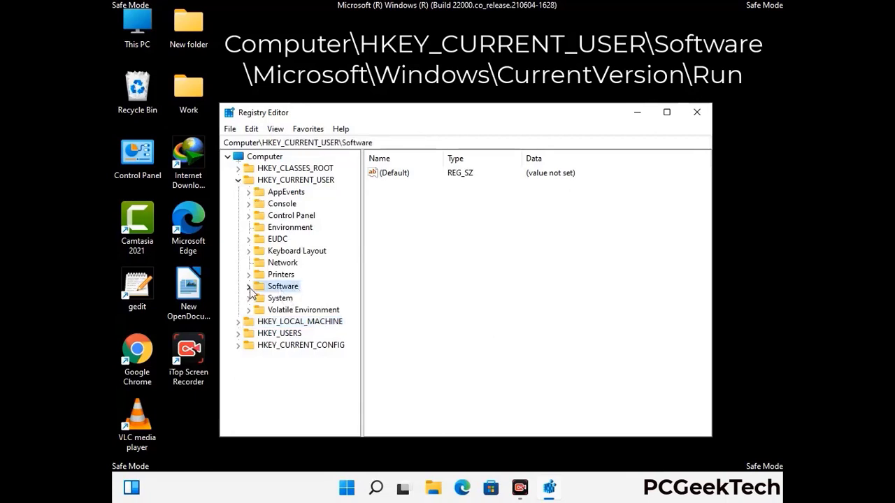
left_click(248, 287)
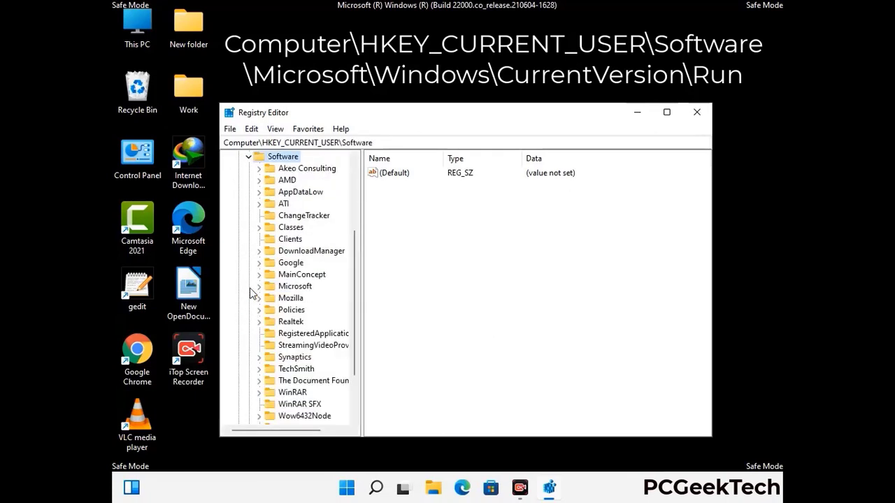
double_click(293, 287)
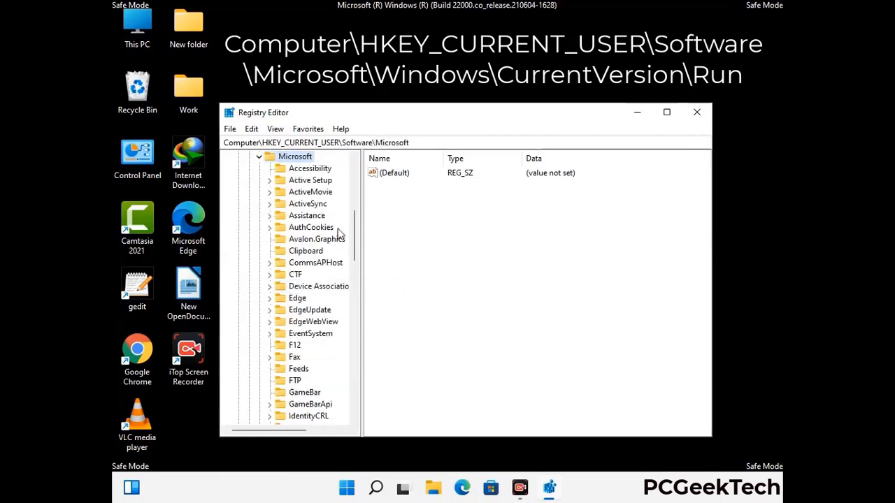
- Drill down through Windows > CurrentVersion and select the Run key
scroll(323, 307, "down", 2)
scroll(323, 306, "down", 2)
scroll(323, 307, "down", 1)
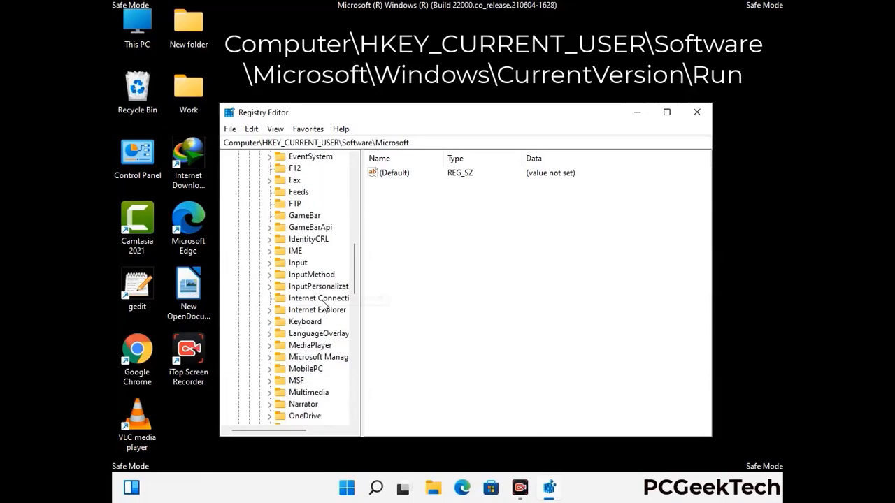
scroll(323, 307, "down", 2)
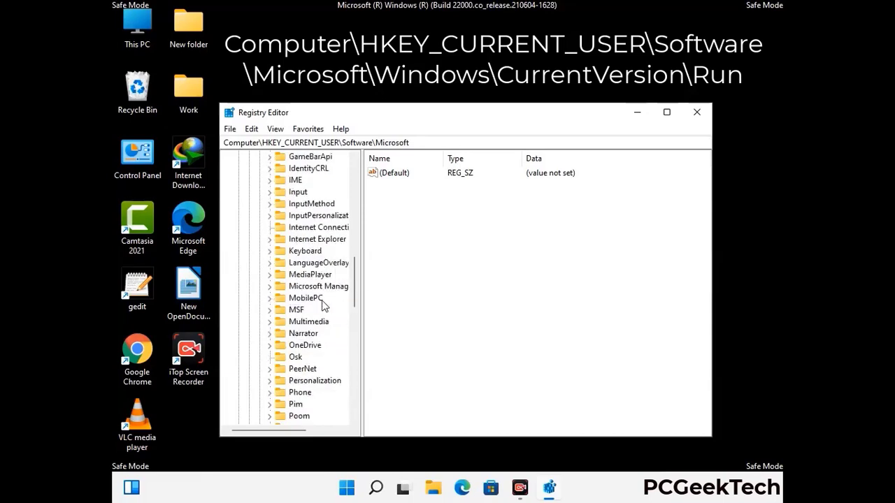
scroll(323, 307, "down", 7)
scroll(323, 306, "down", 3)
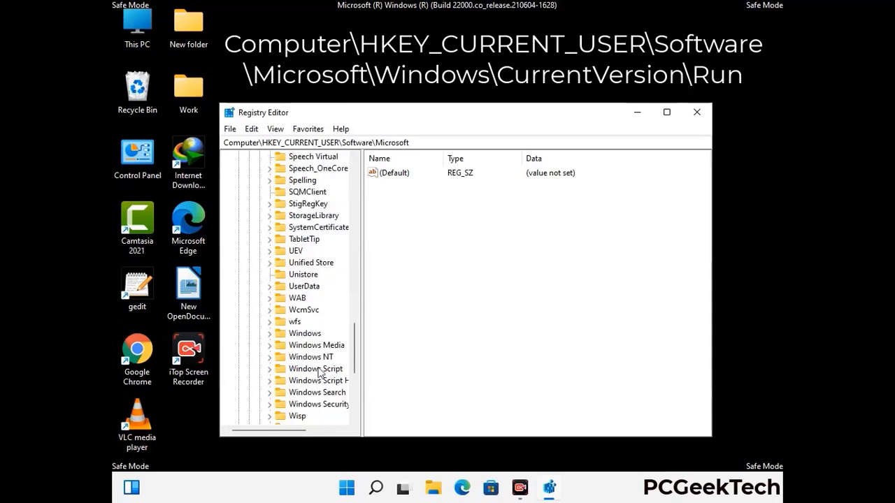
double_click(316, 334)
scroll(325, 327, "down", 1)
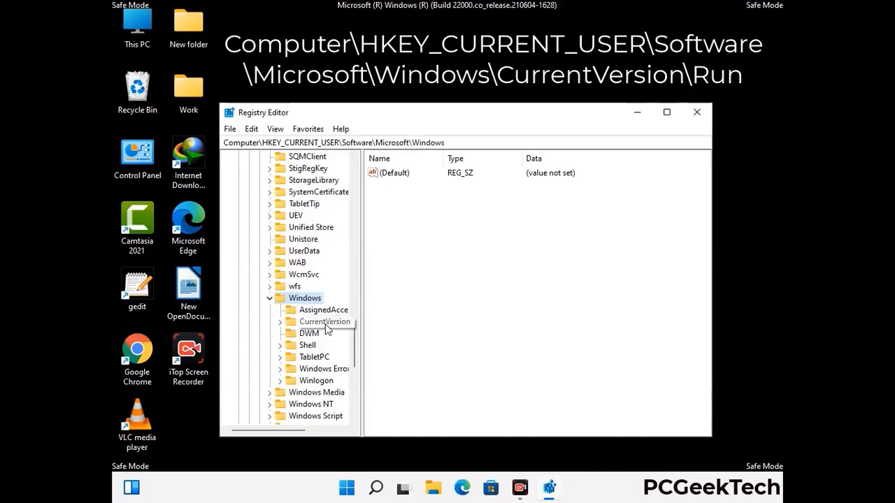
double_click(326, 324)
scroll(322, 308, "down", 5)
scroll(320, 304, "down", 4)
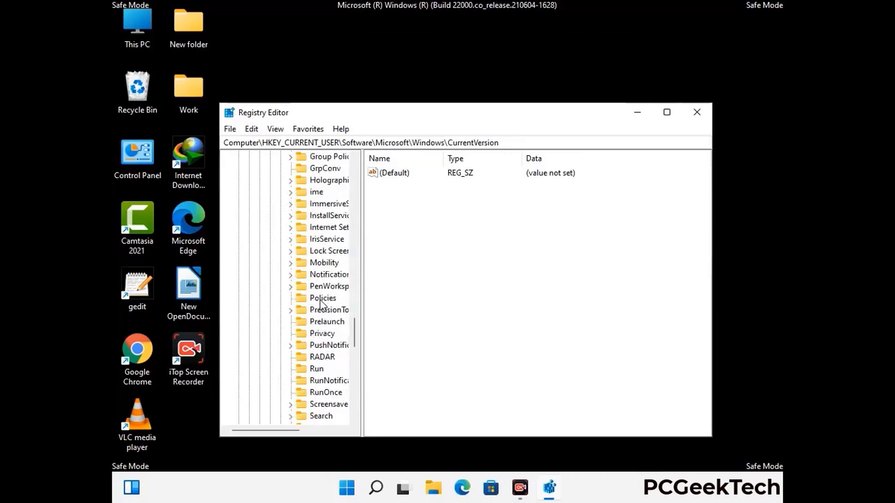
scroll(321, 304, "down", 1)
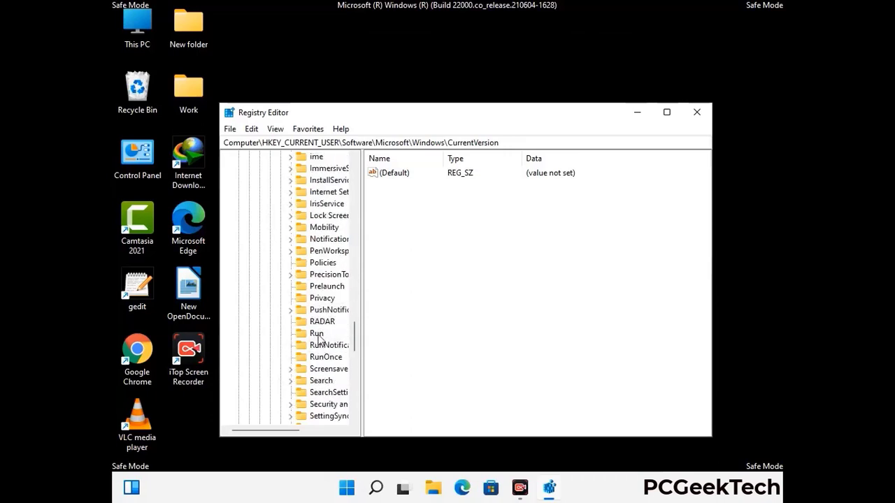
left_click(317, 336)
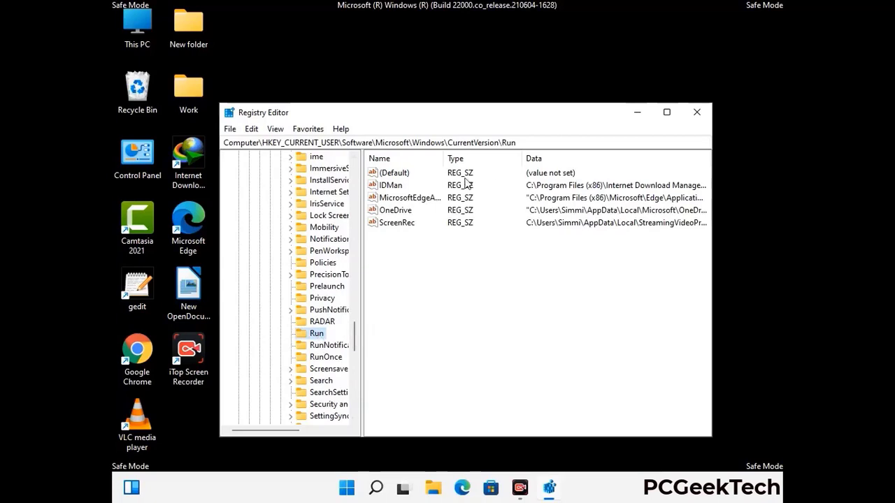
- Delete the ScreenRec value from the Run key and confirm the deletion
left_click(396, 223)
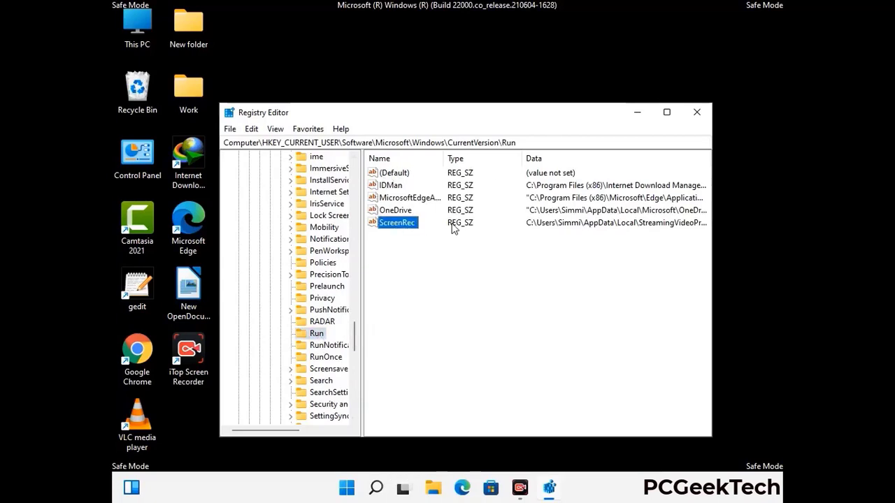
left_click(398, 227)
key("Return")
right_click(405, 227)
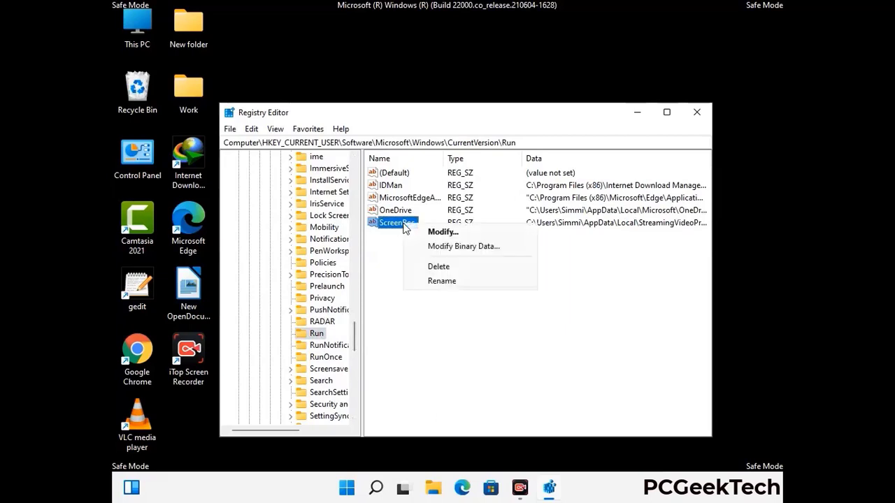
left_click(429, 265)
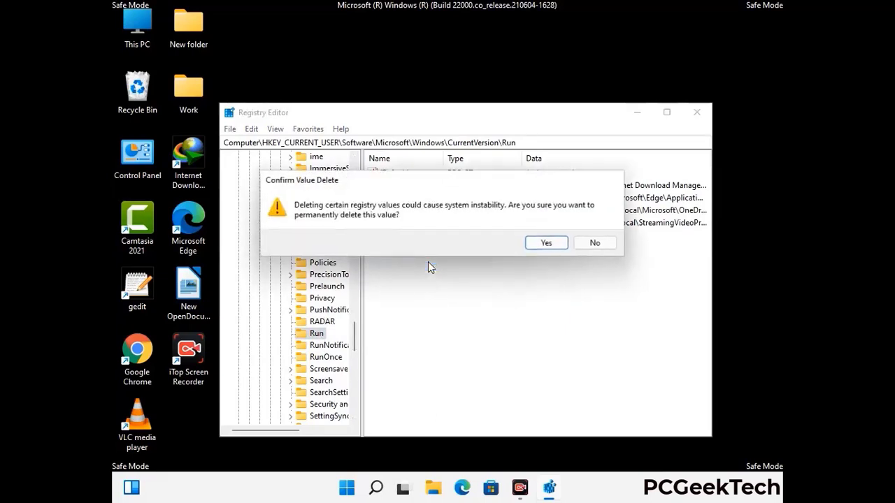
left_click(547, 243)
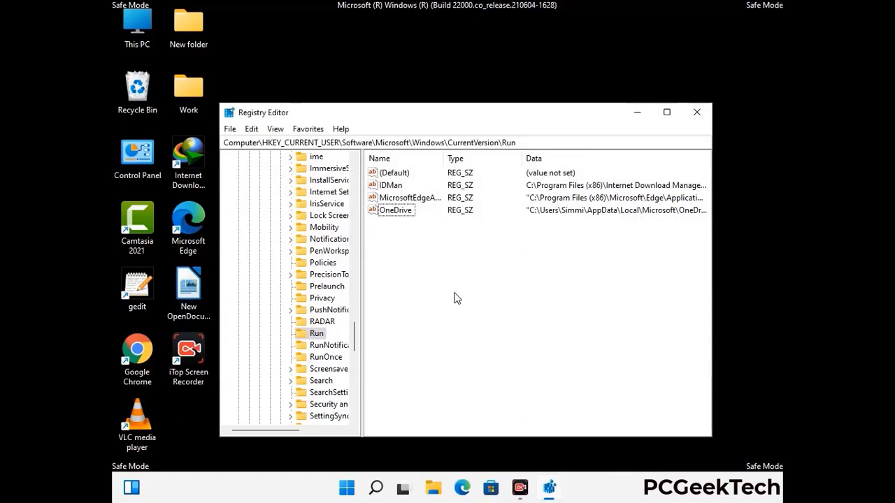
- Search the registry for 'Virus Nam', cancel the search, and close Registry Editor
key("ctrl+f")
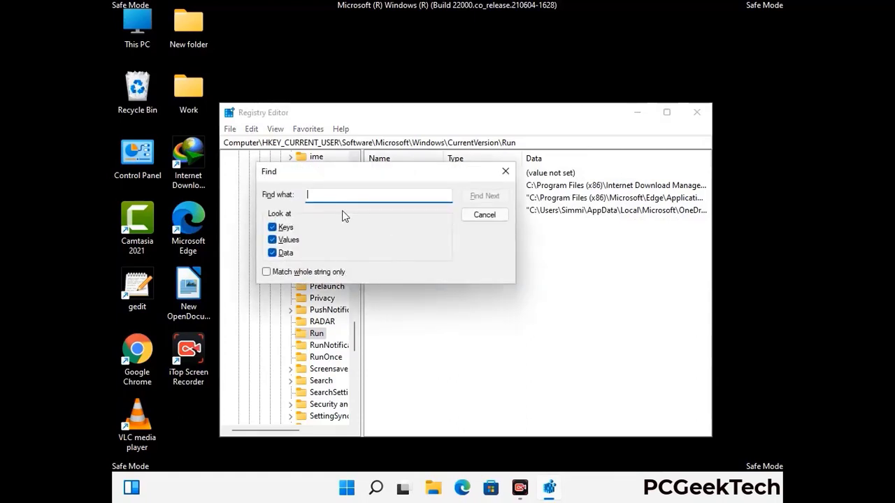
type("Virus Name")
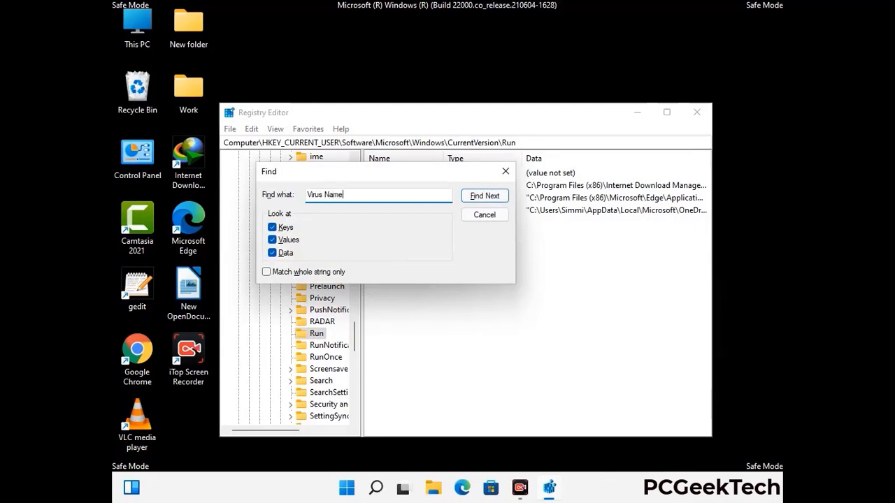
left_click(475, 200)
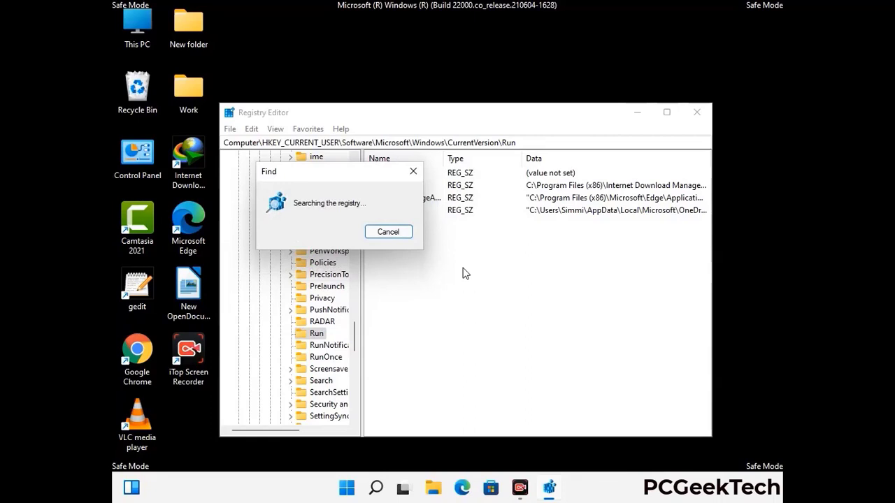
left_click(419, 173)
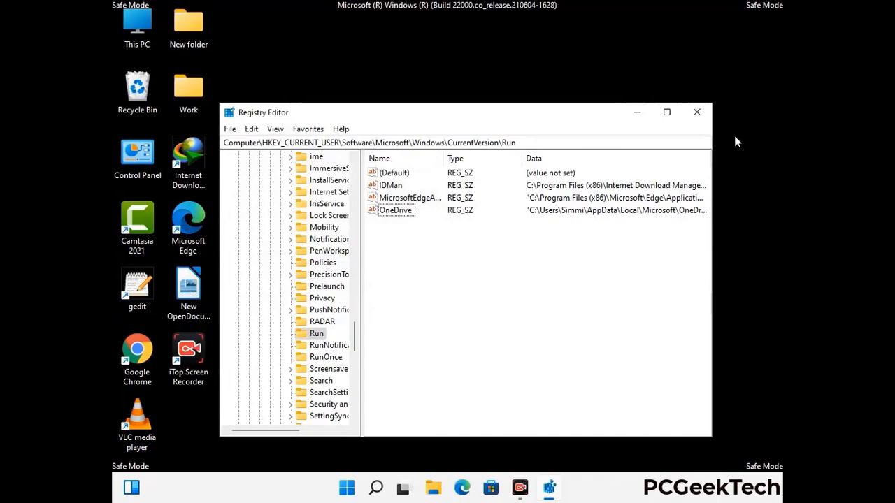
left_click(697, 113)
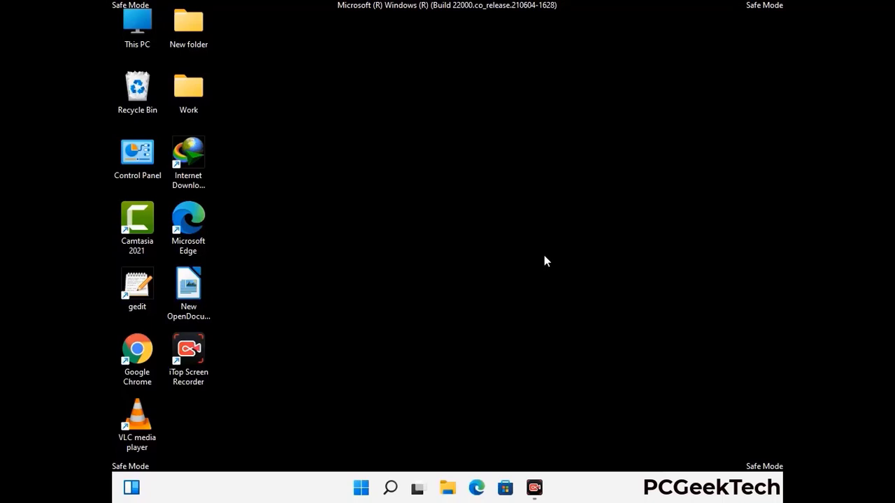
- Run msconfig and clear the Safe boot option on the Boot tab
key("super+r")
left_click_drag(261, 323, 458, 136)
type("ms")
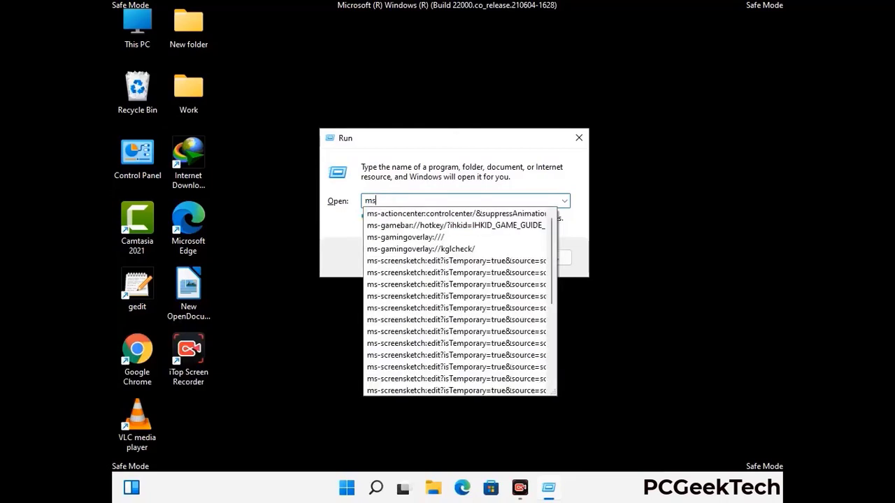
type("config")
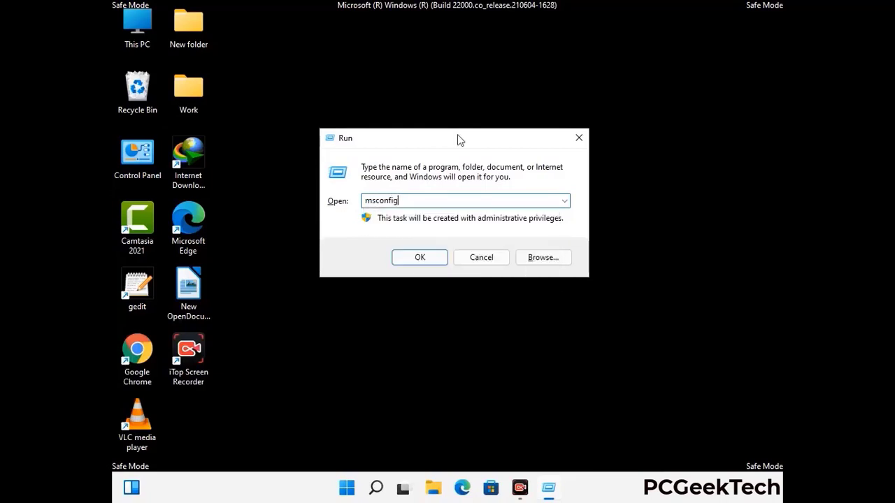
left_click(413, 256)
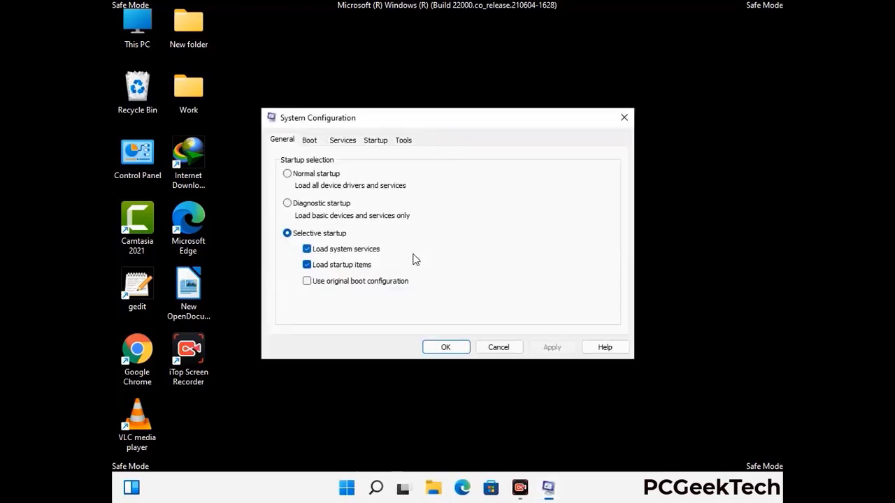
left_click(309, 139)
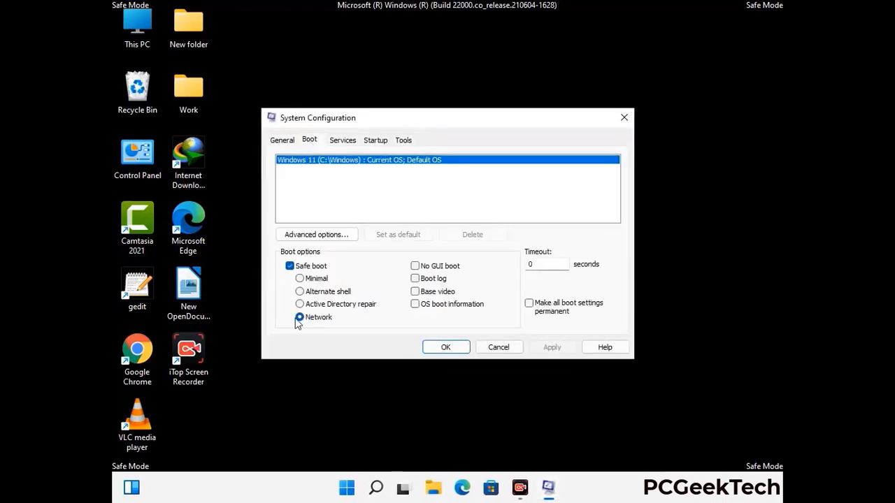
left_click(290, 266)
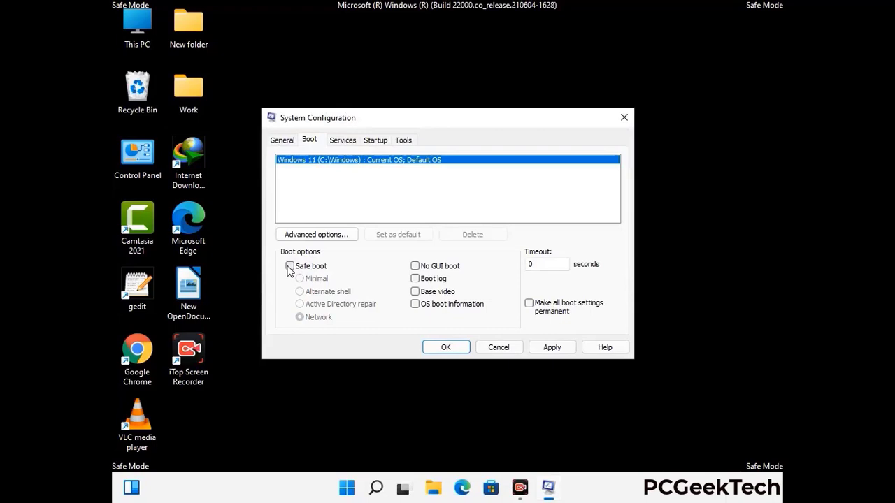